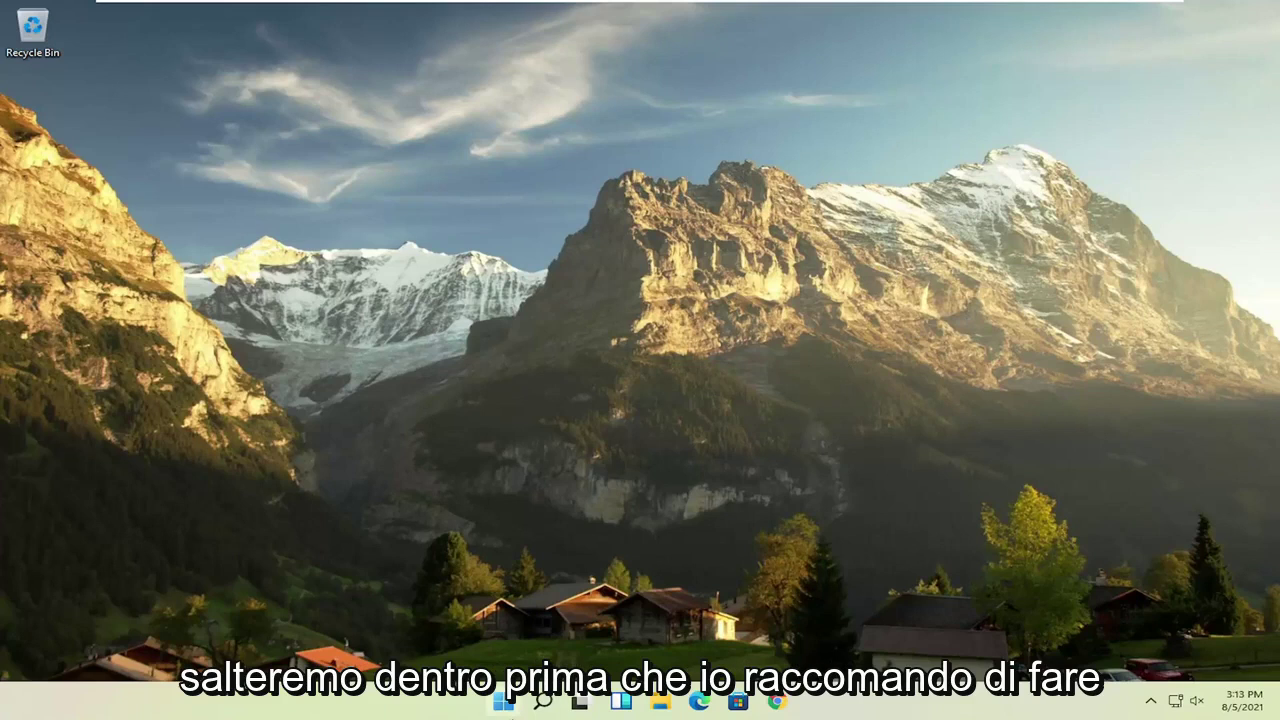
Step: Open Task Manager from the Win+X menu and set Microsoft OneDrive's startup status to Disabled
right_click(503, 702)
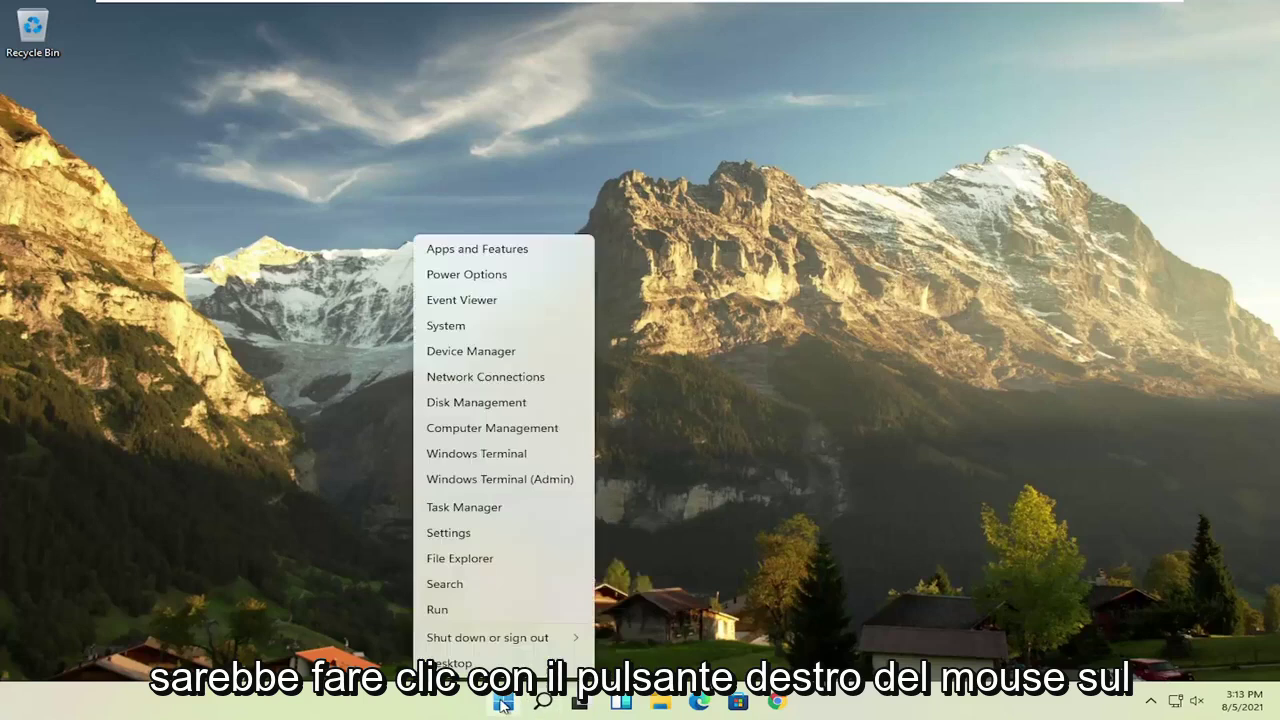
click(465, 508)
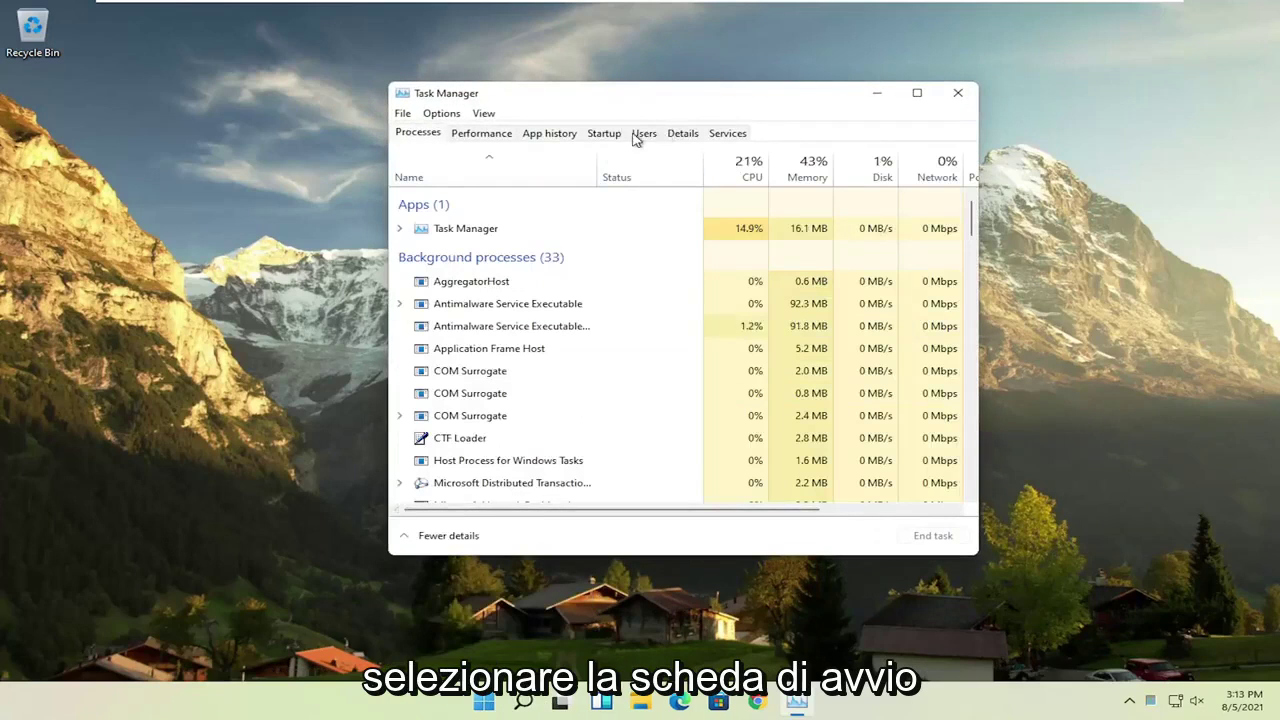
click(604, 136)
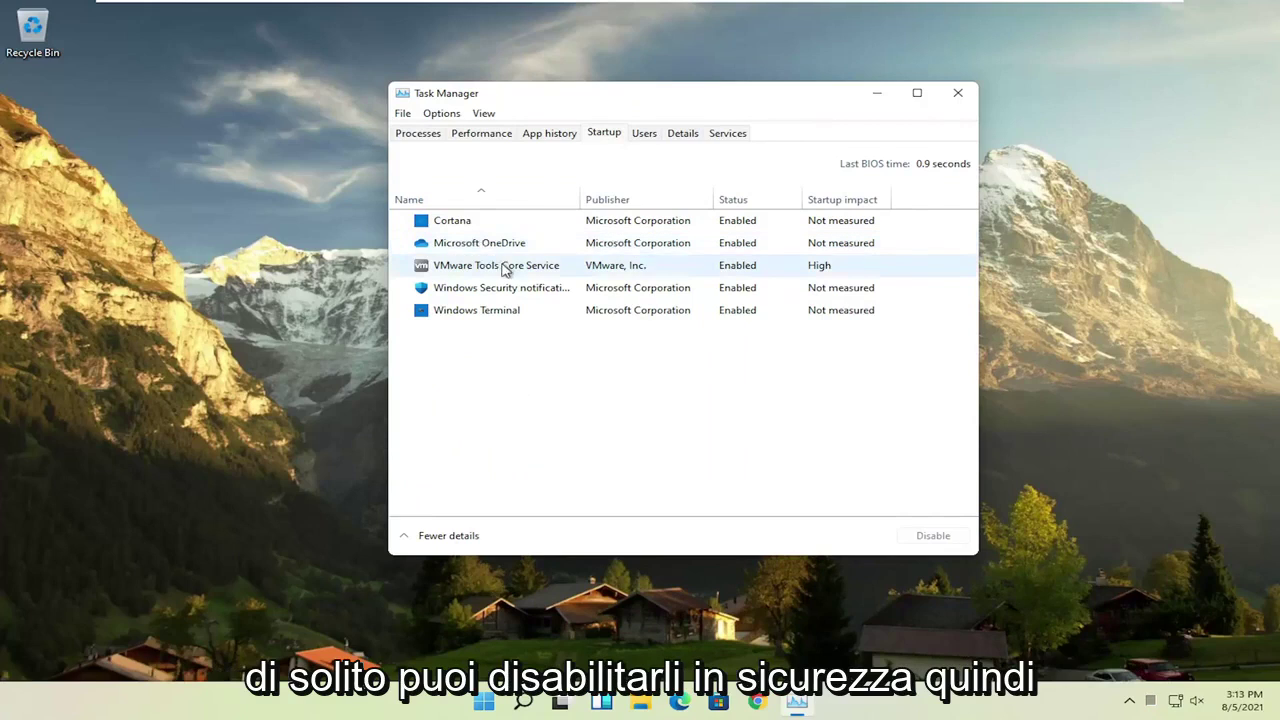
click(464, 252)
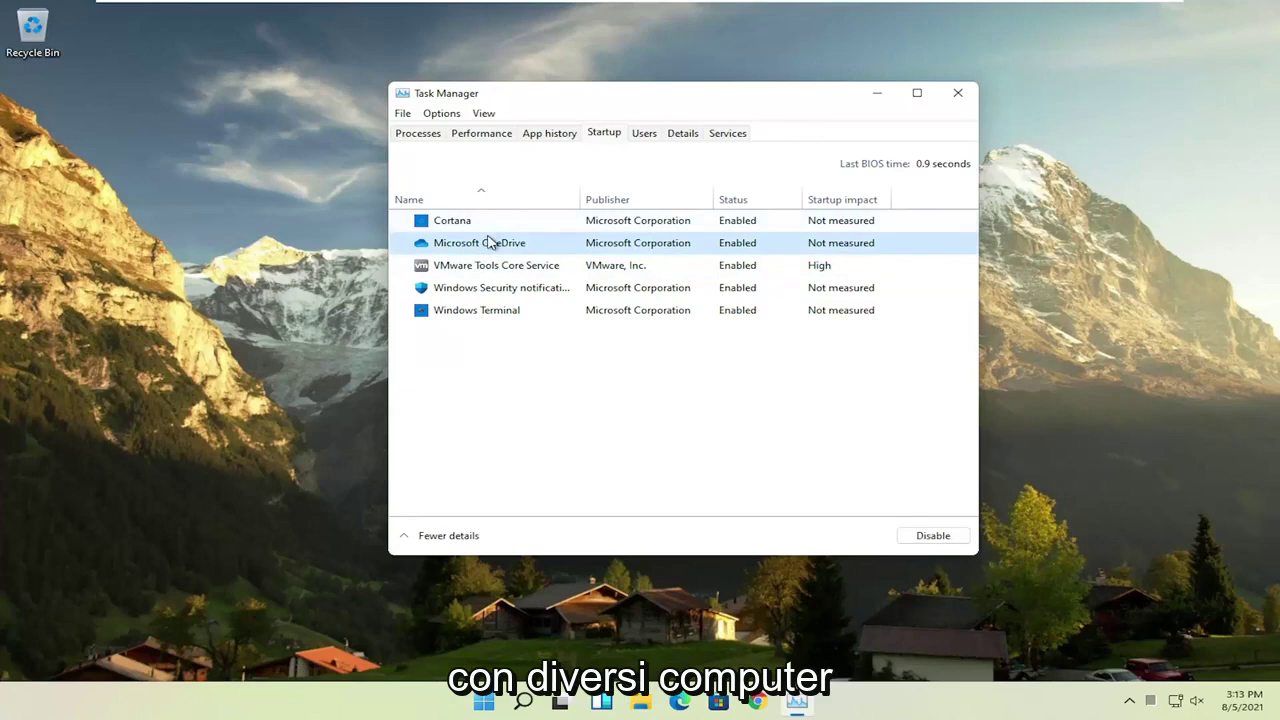
click(932, 540)
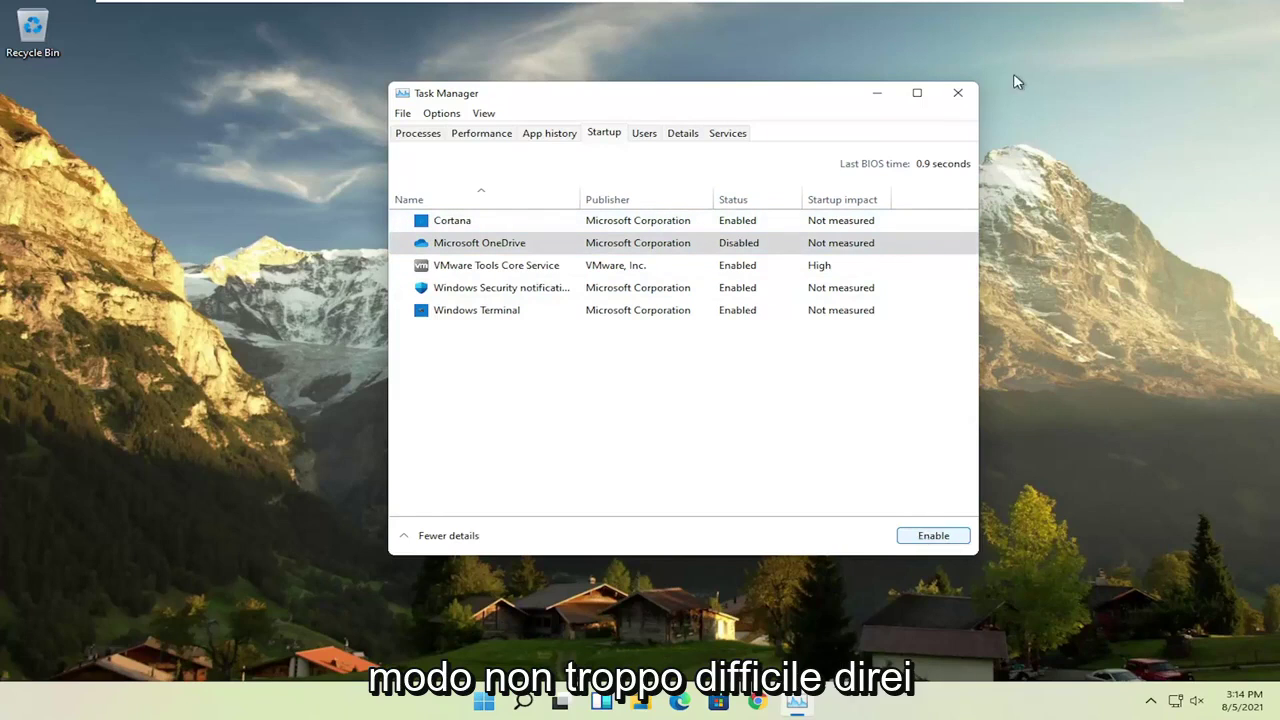
Step: Close Task Manager and open the Apps & features settings page by searching 'apps'
click(955, 93)
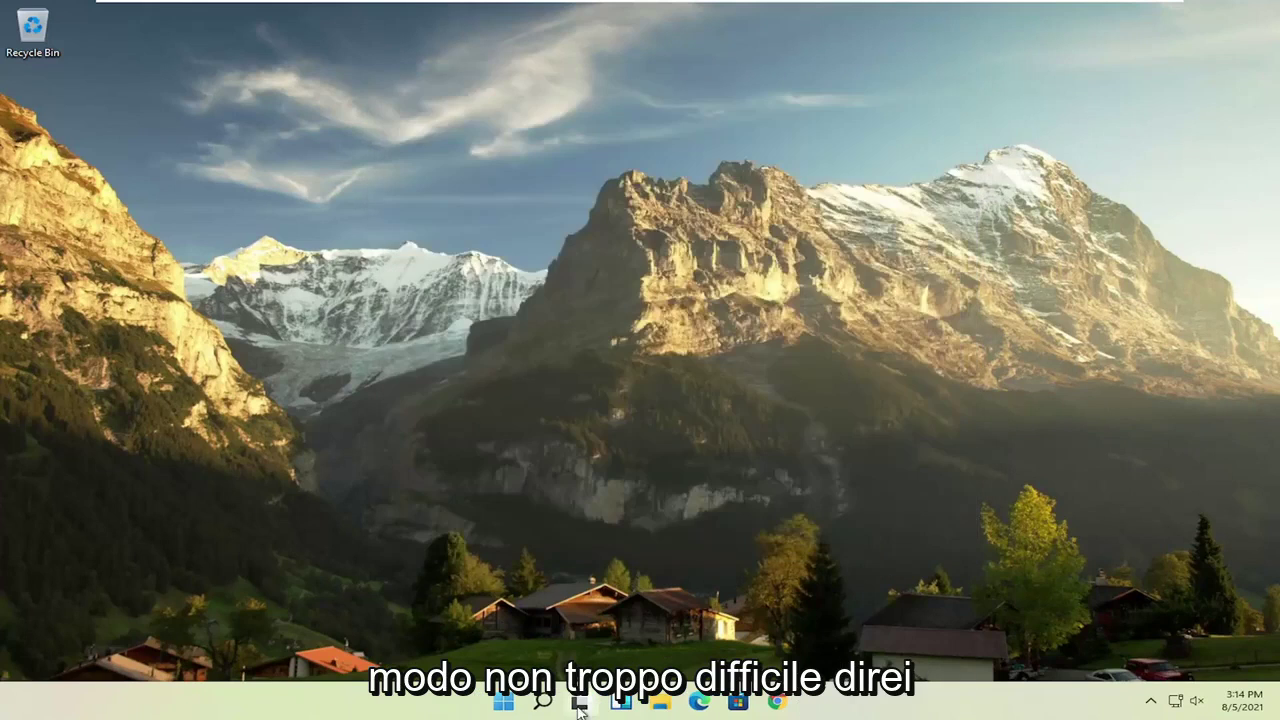
mouse_move(579, 702)
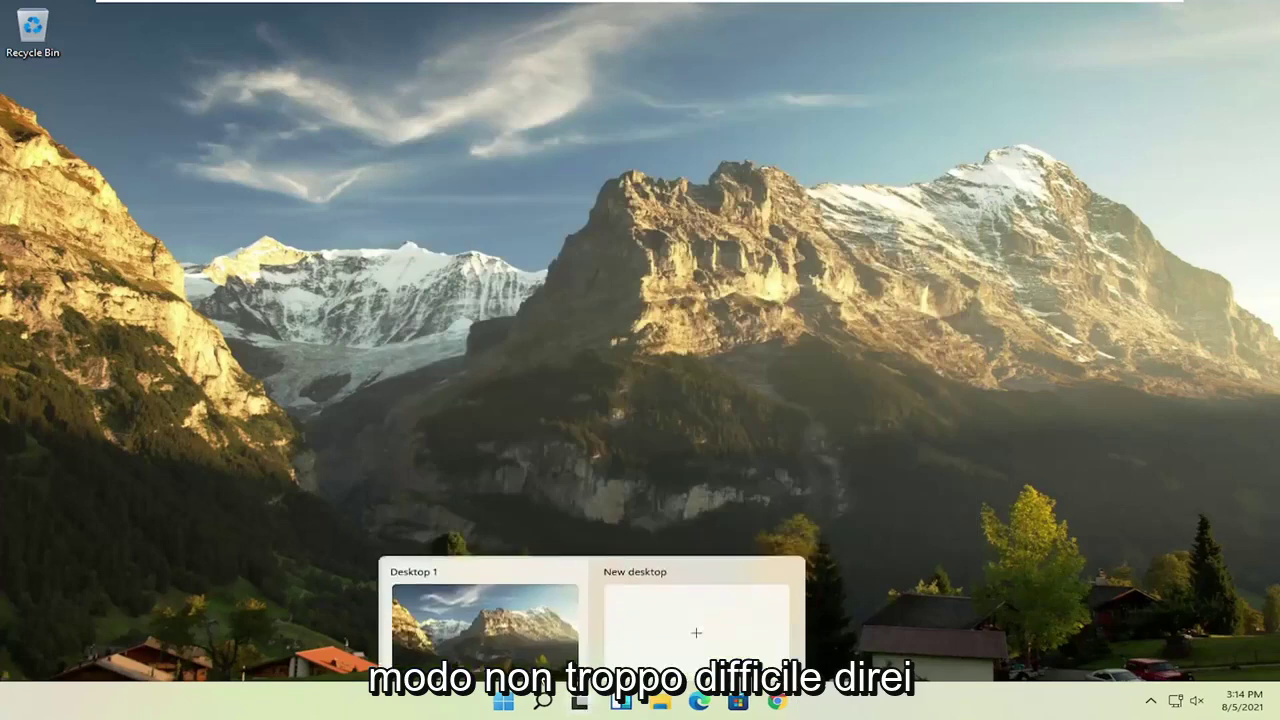
click(541, 702)
text(apps)
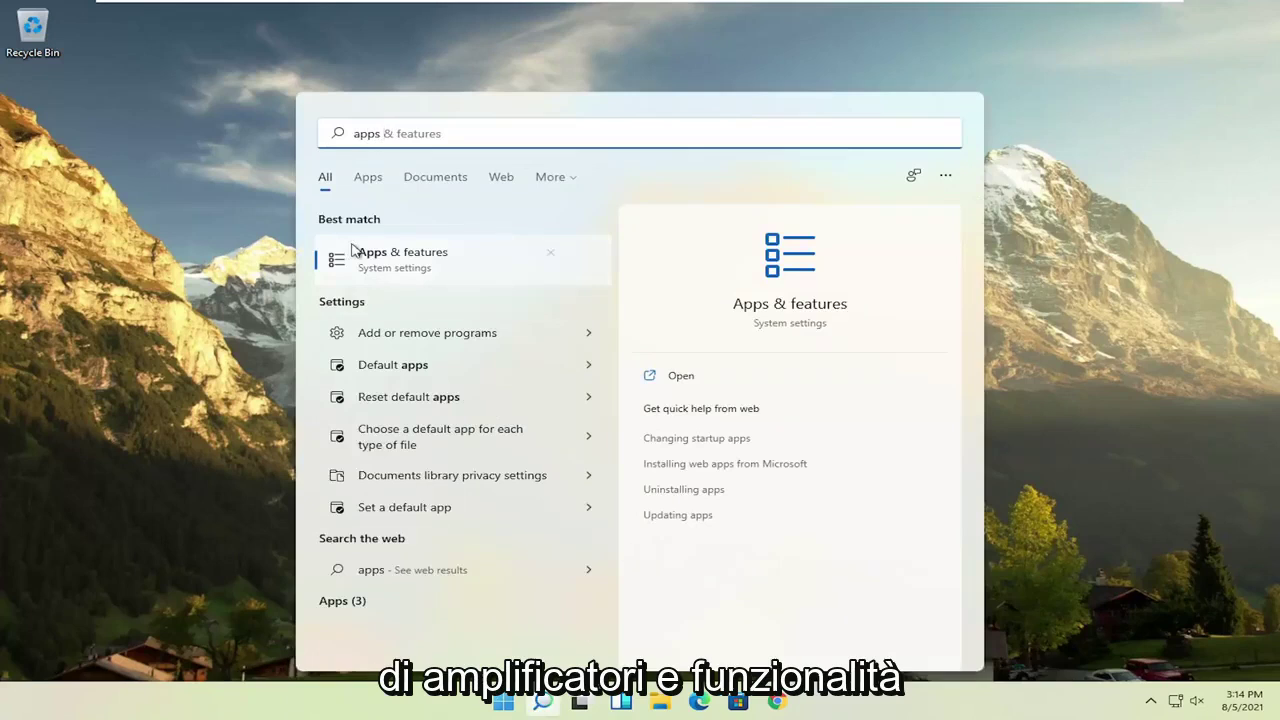
click(392, 259)
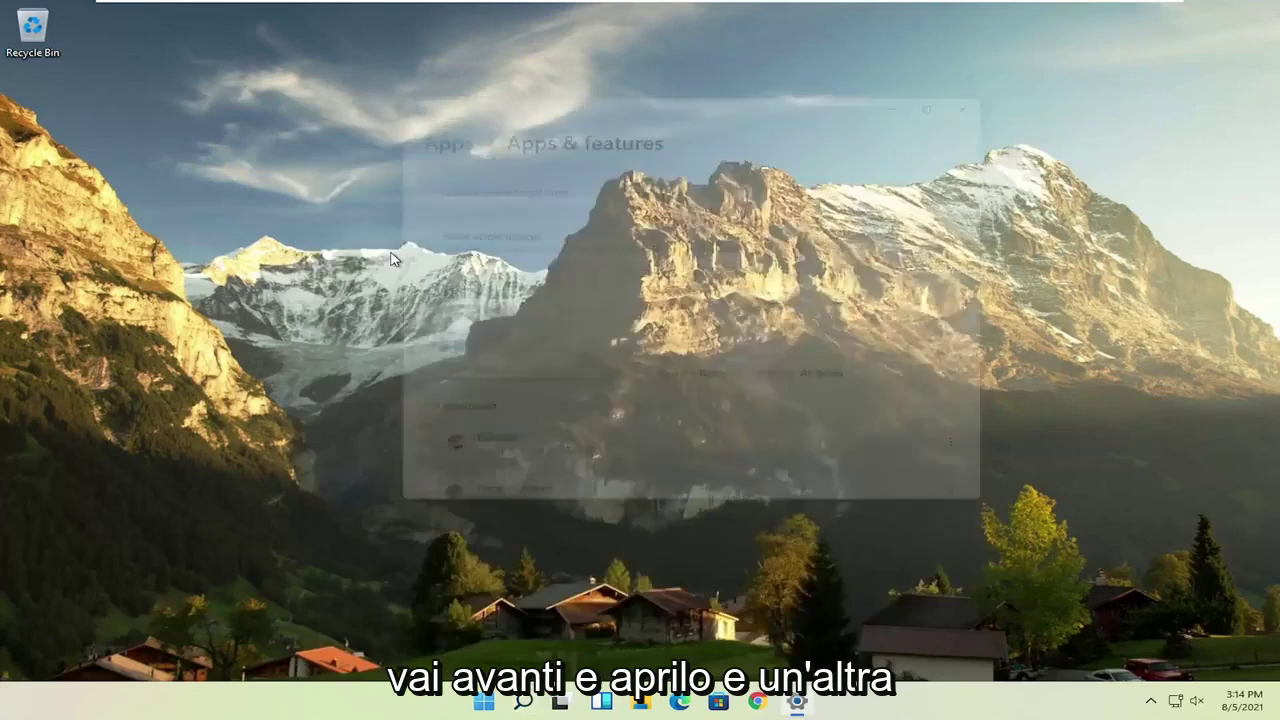
Step: Scroll down to CCleaner and view its modify/uninstall options, then dismiss them without uninstalling
scroll(614, 314, down, 5)
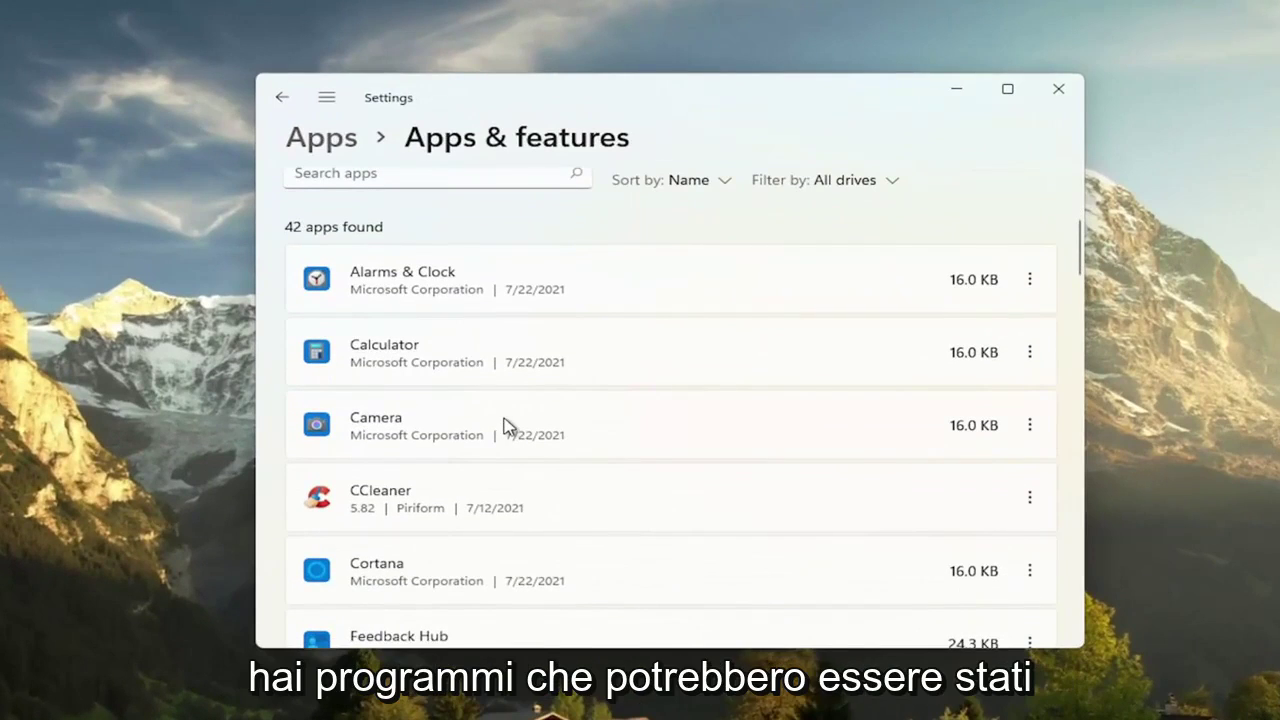
scroll(505, 425, down, 1)
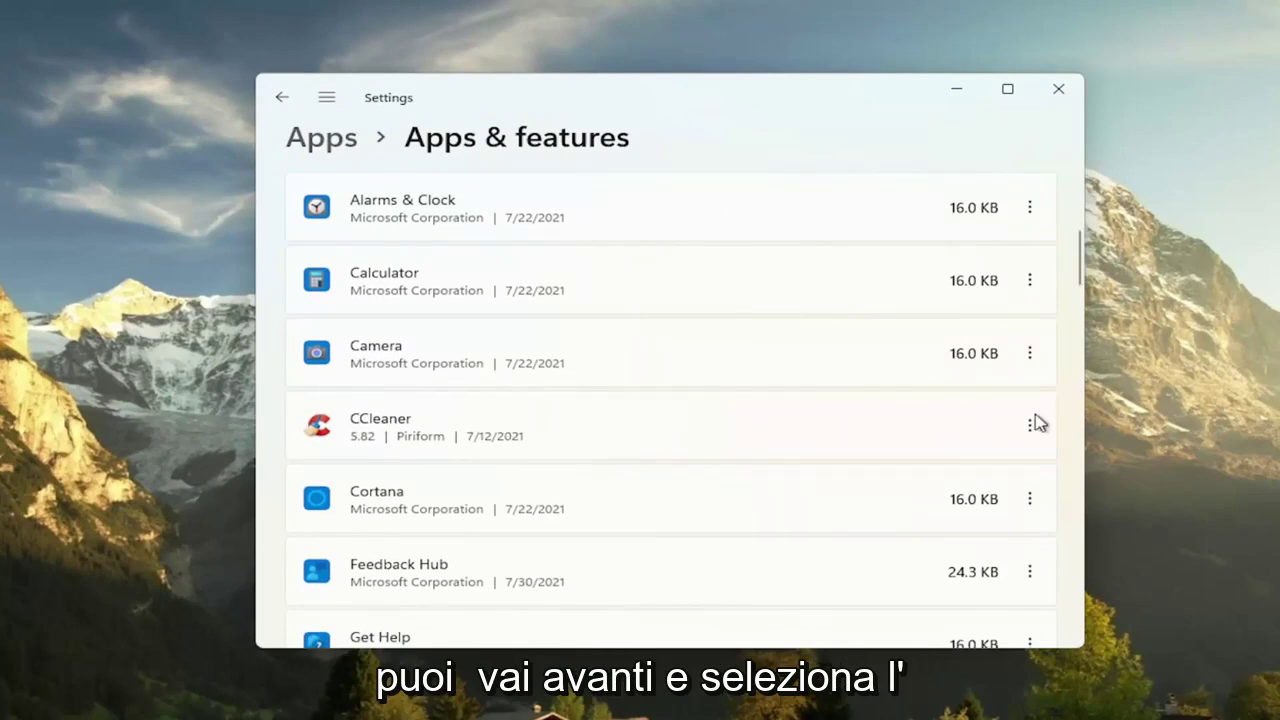
click(1040, 430)
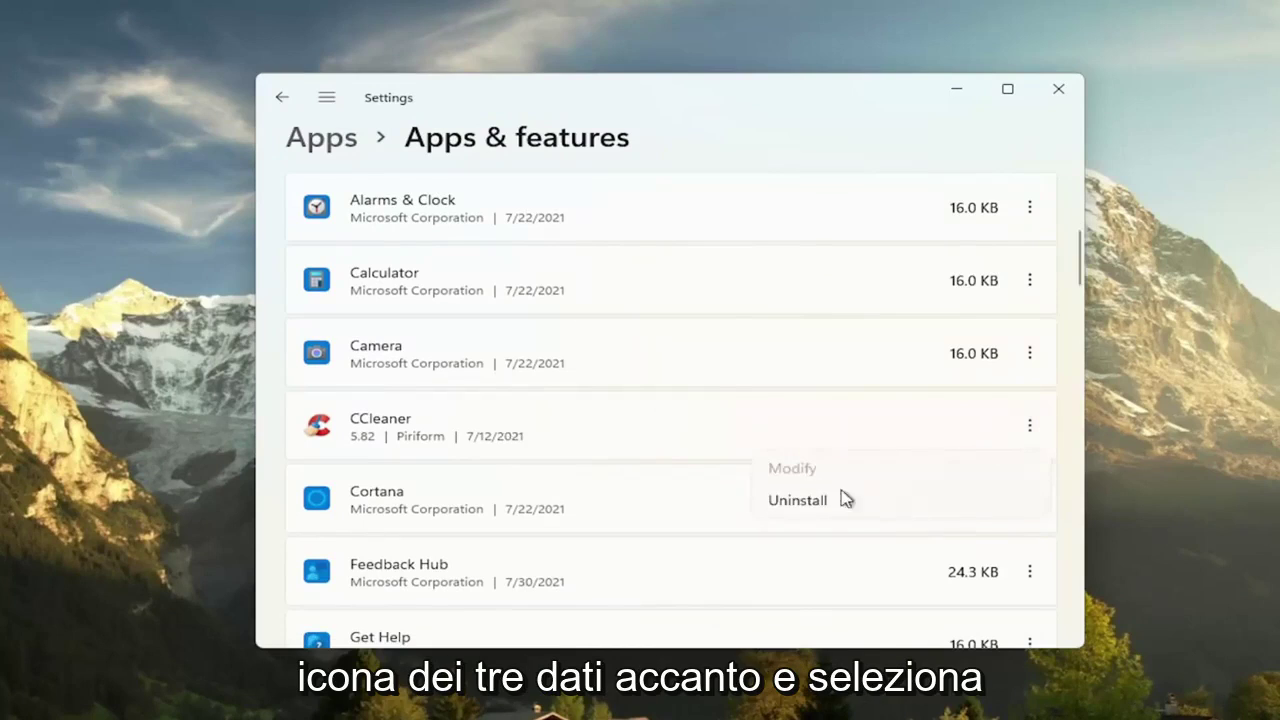
click(822, 110)
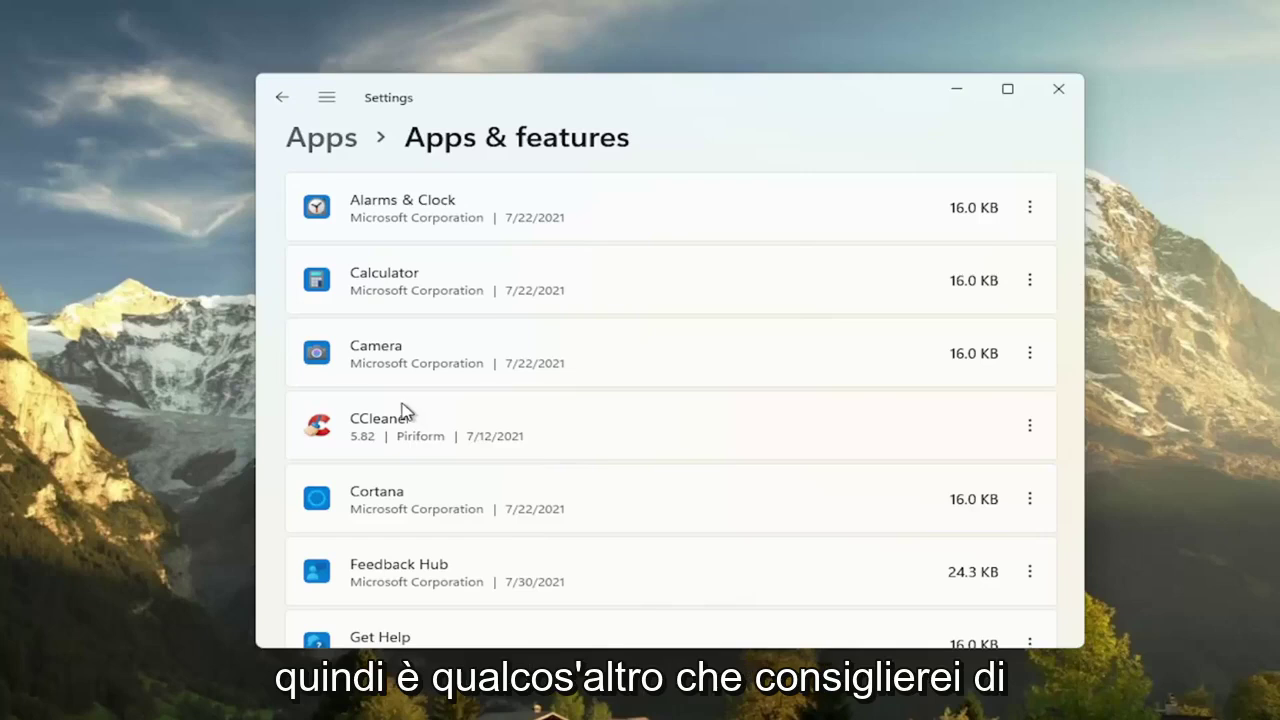
Step: Close Settings and open Performance Options by searching 'adjust'
click(1058, 88)
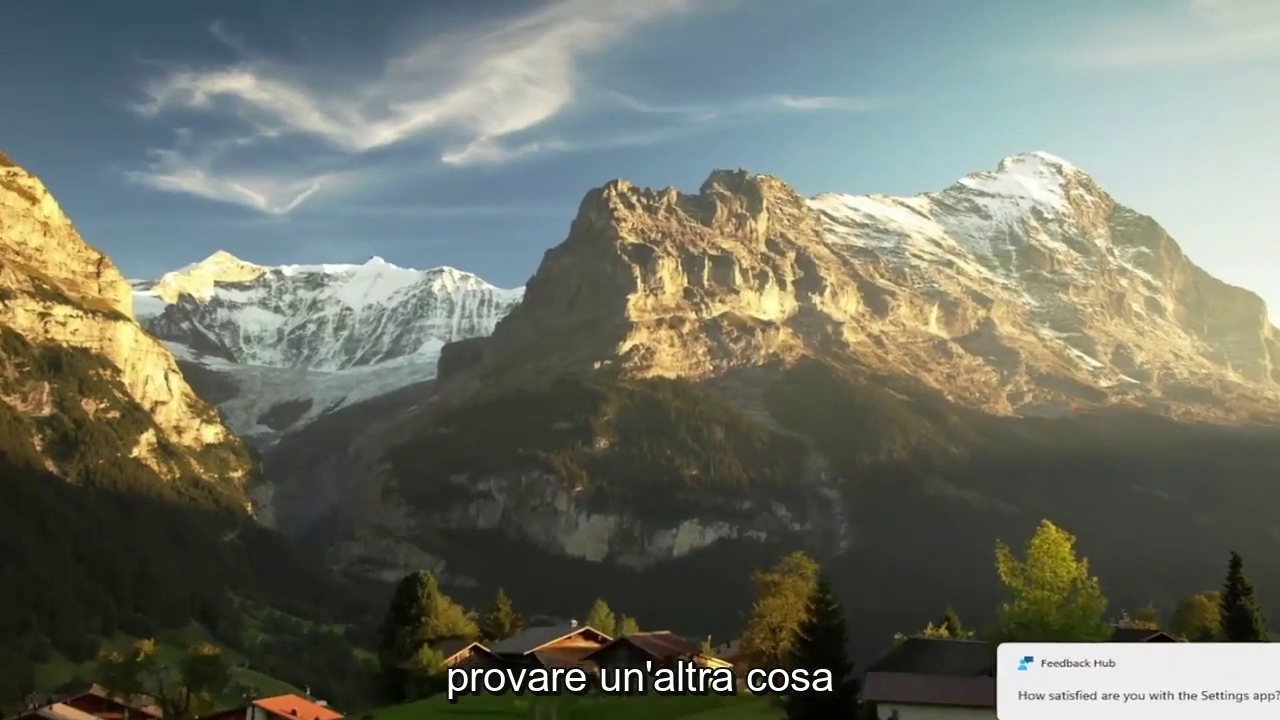
click(542, 702)
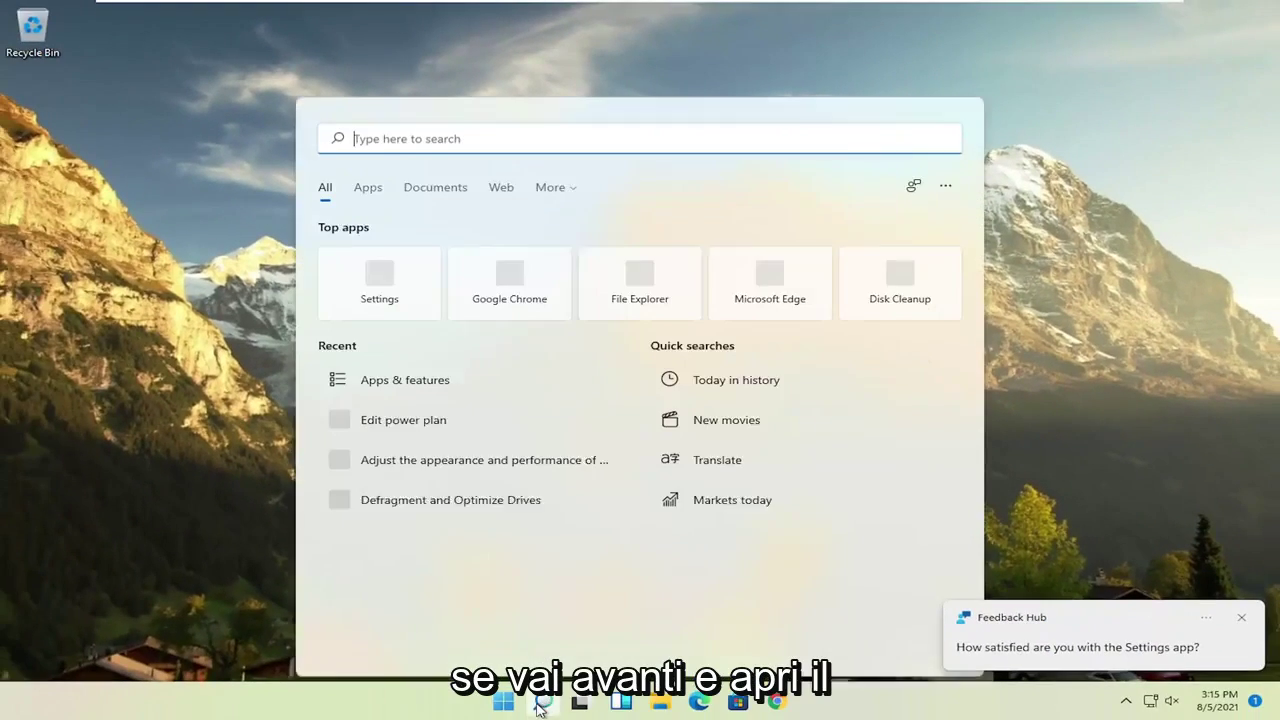
text(adjust)
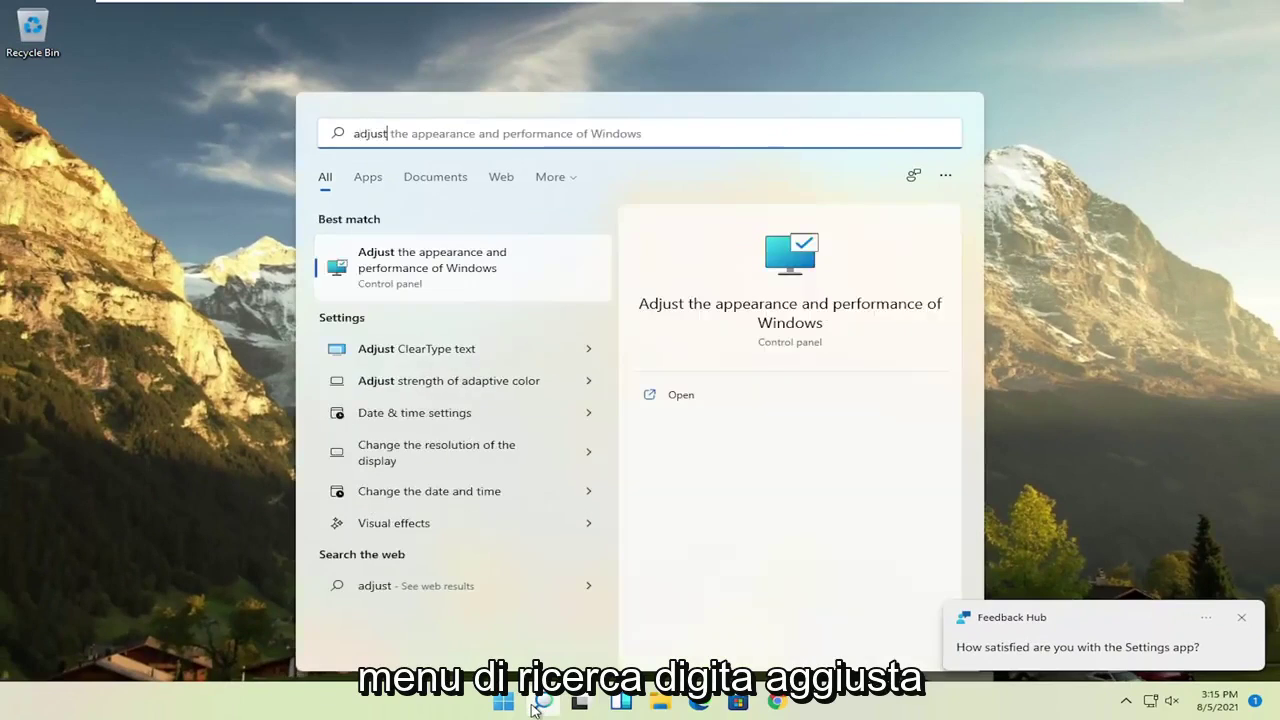
click(478, 268)
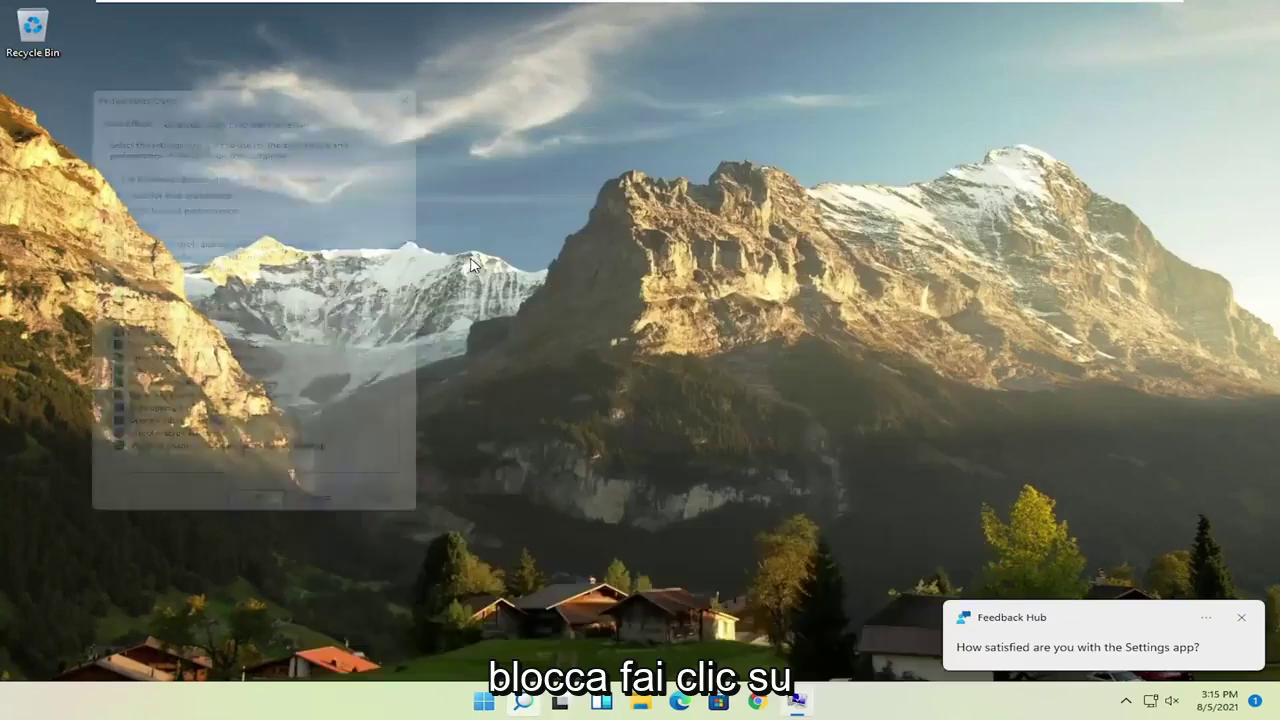
Step: Apply Adjust for best performance, clearing every visual effect checkbox
drag(275, 74, 543, 63)
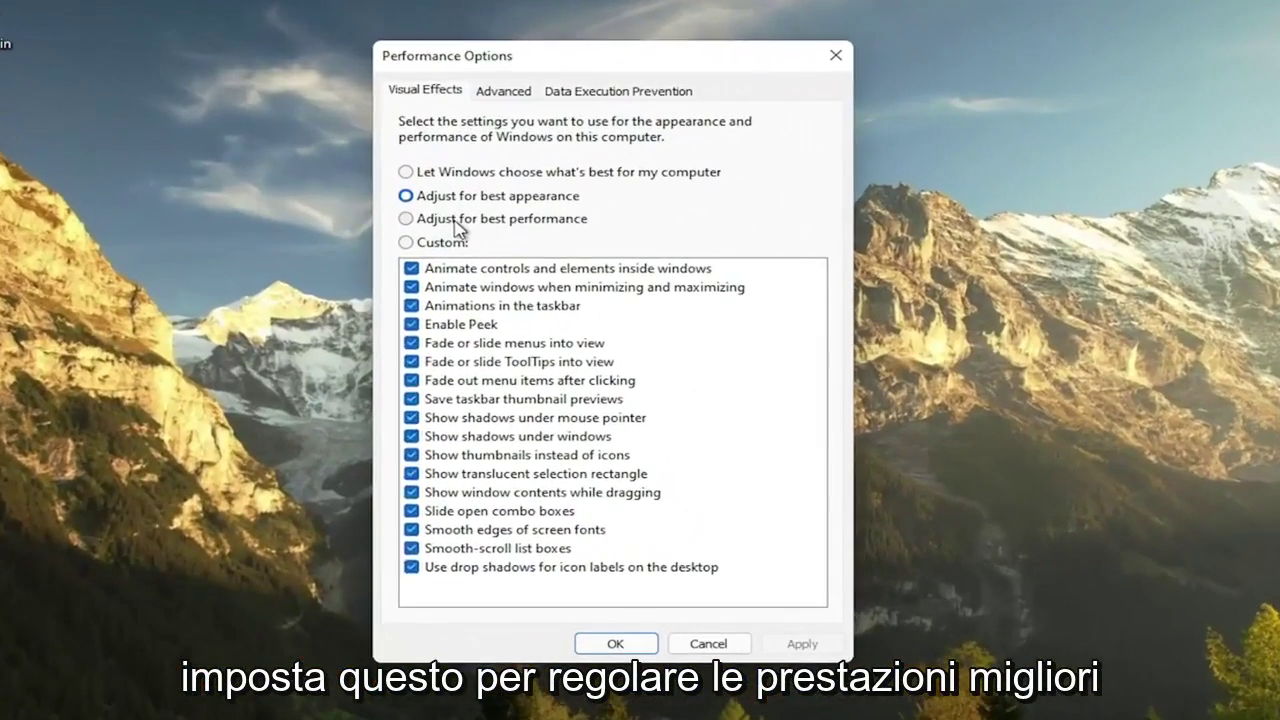
click(405, 195)
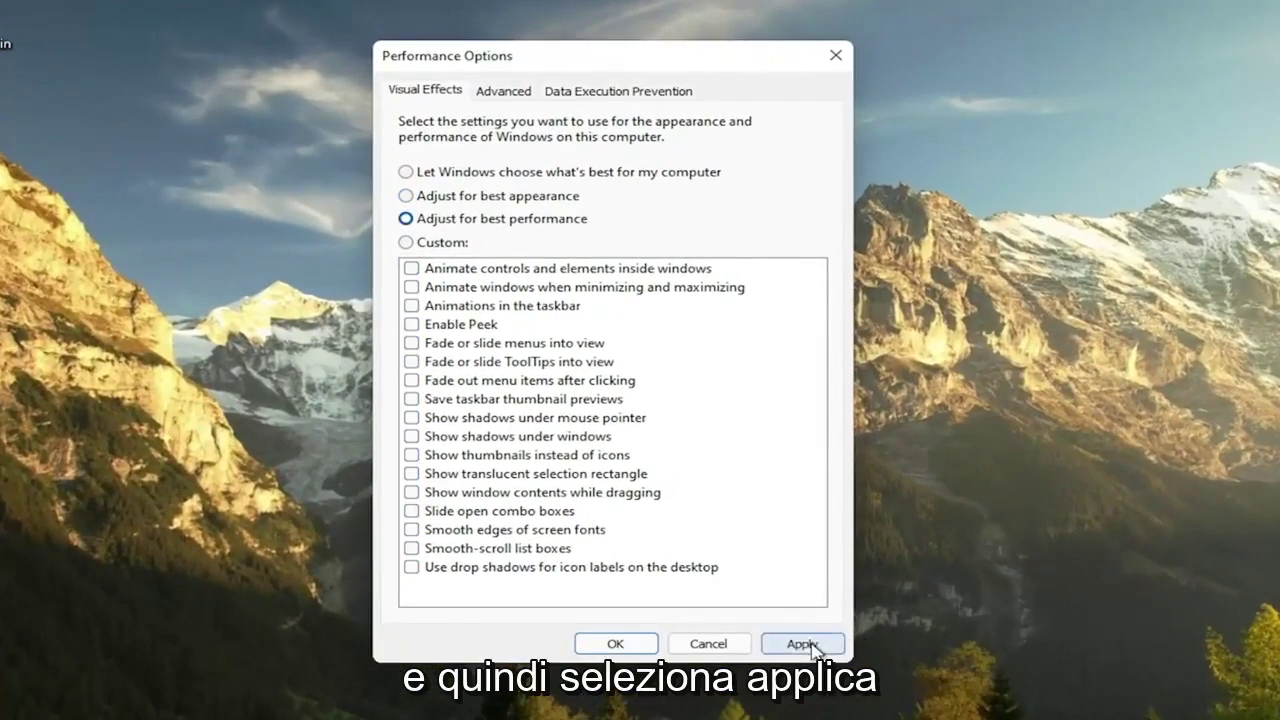
click(805, 643)
drag(527, 72, 596, 68)
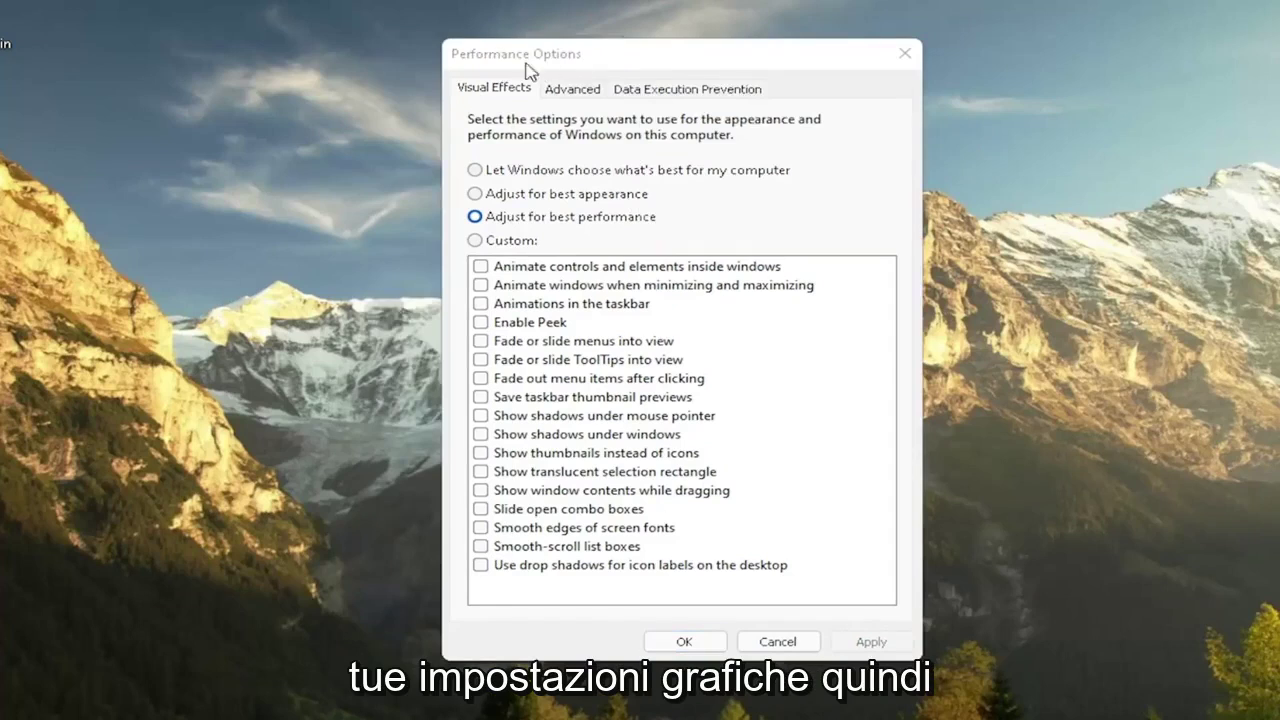
drag(669, 59, 700, 69)
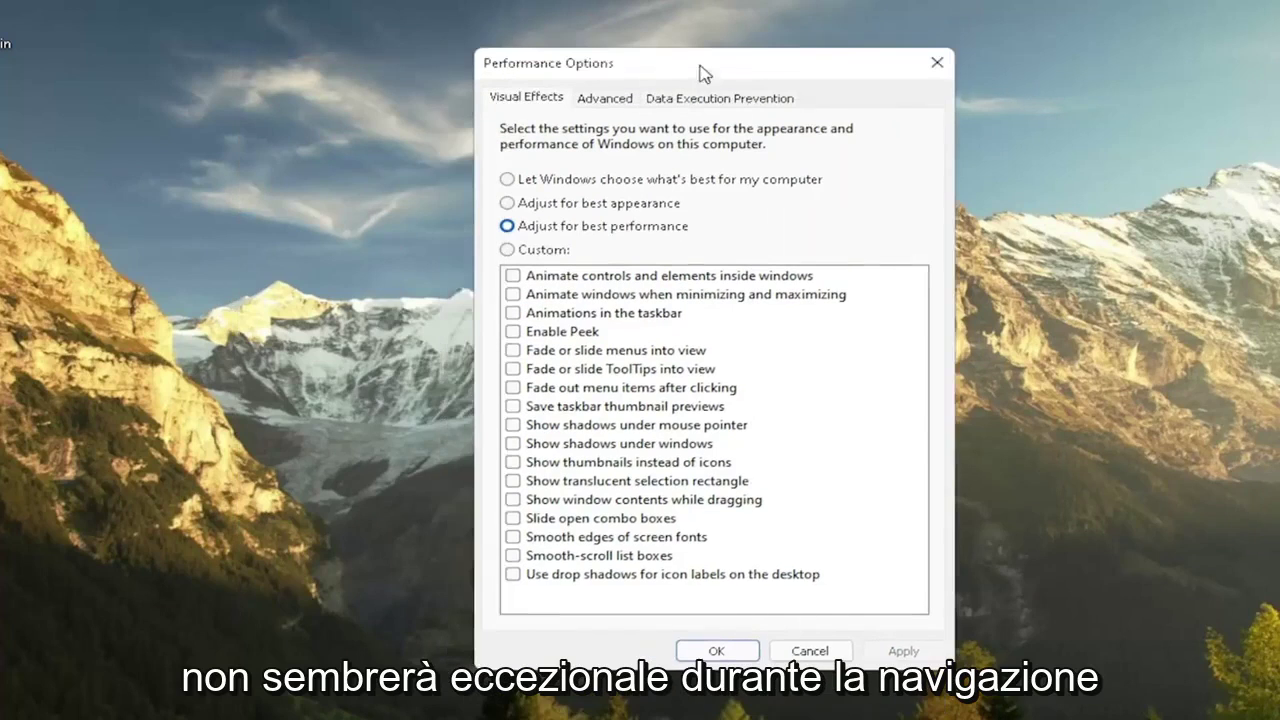
key(super)
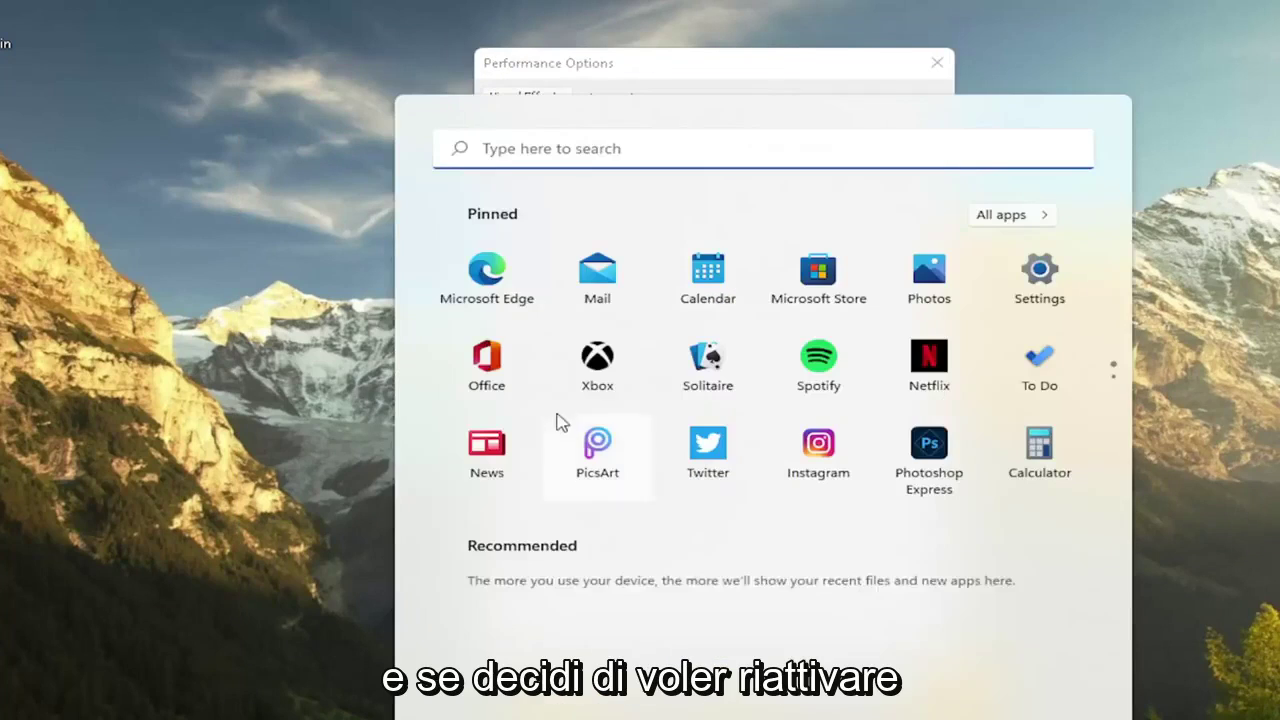
Step: Open and close Calendar, then re-enable Show window contents while dragging as a custom visual effect
click(712, 285)
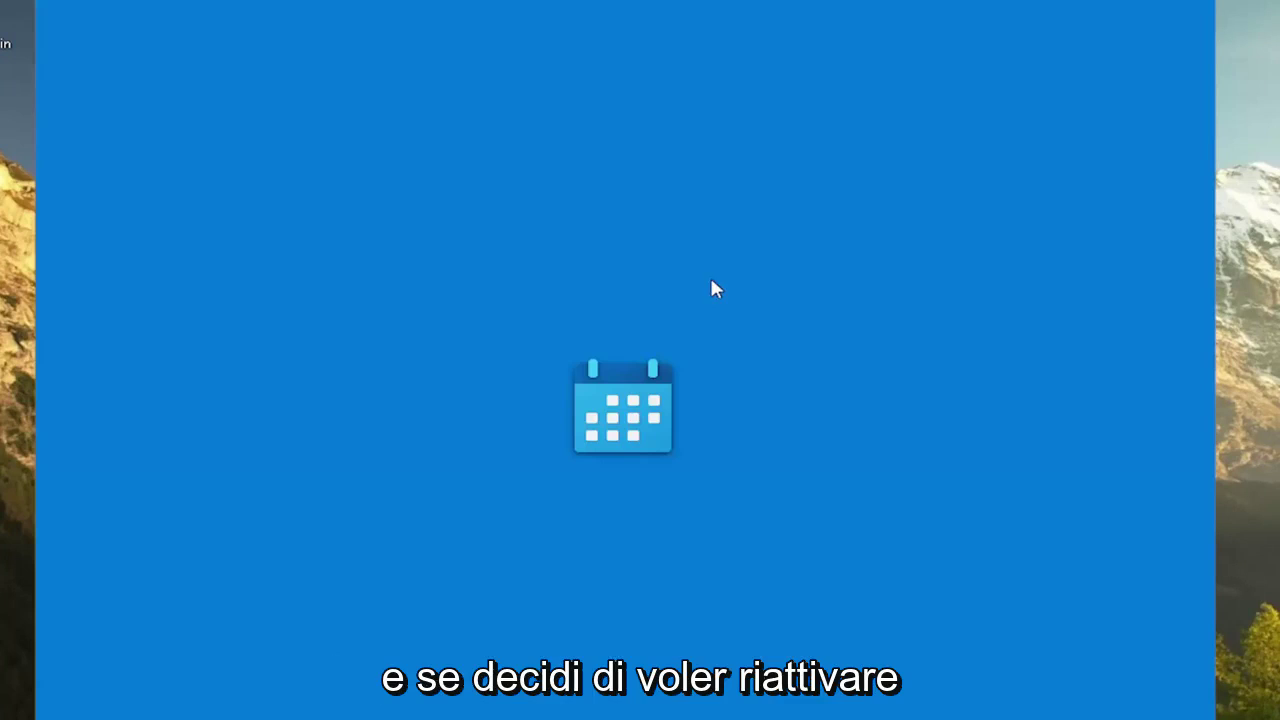
click(1188, 8)
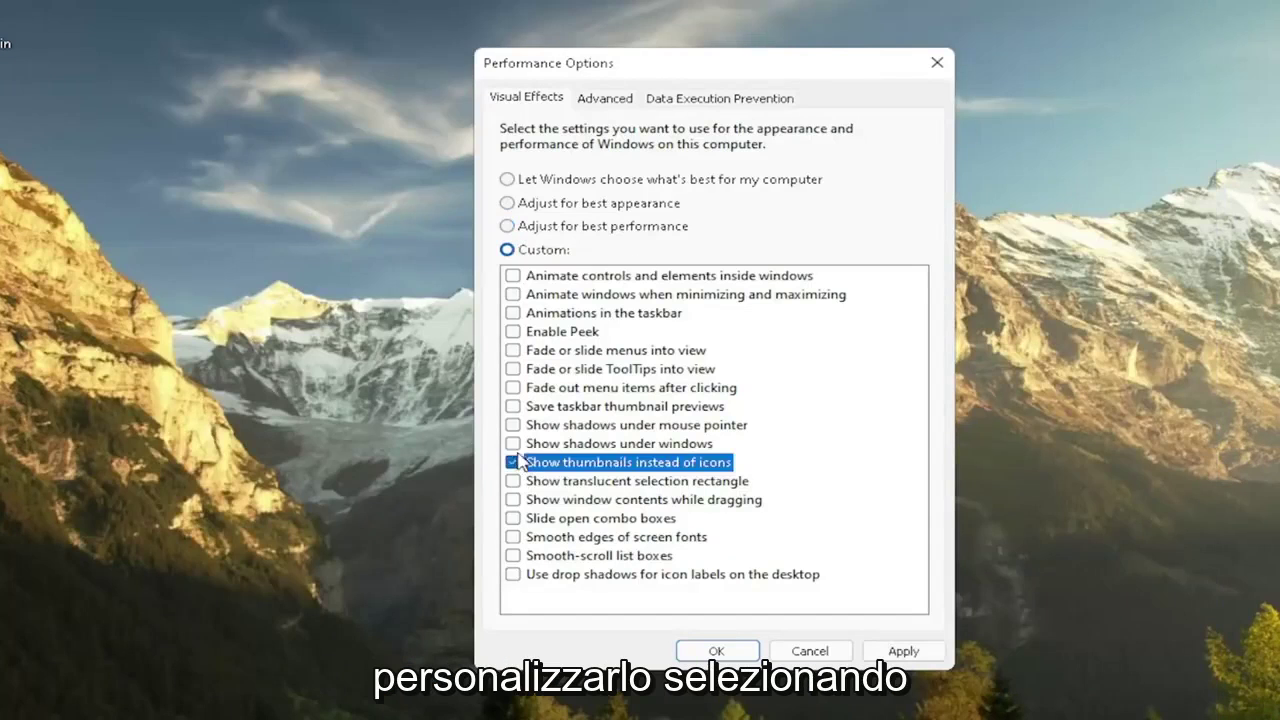
click(512, 388)
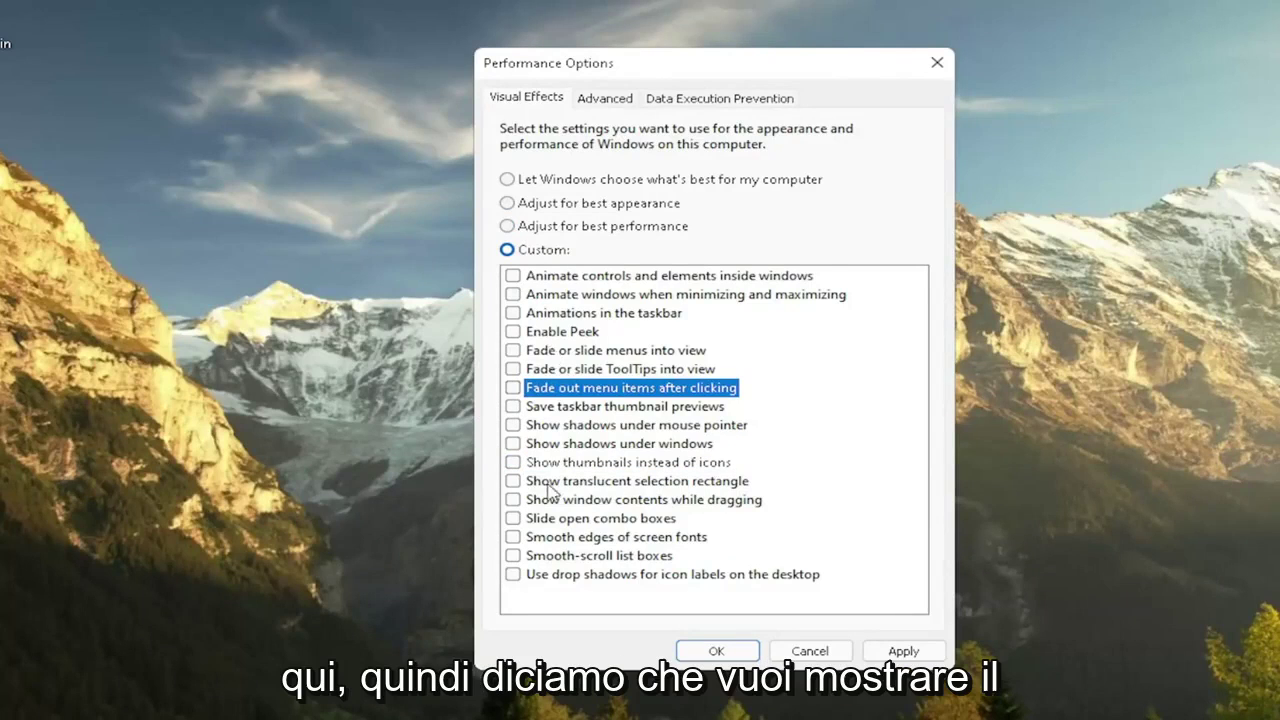
mouse_move(790, 61)
mouse_down()
mouse_move(440, 93)
mouse_move(665, 93)
mouse_move(443, 98)
mouse_move(749, 114)
mouse_move(780, 63)
mouse_up()
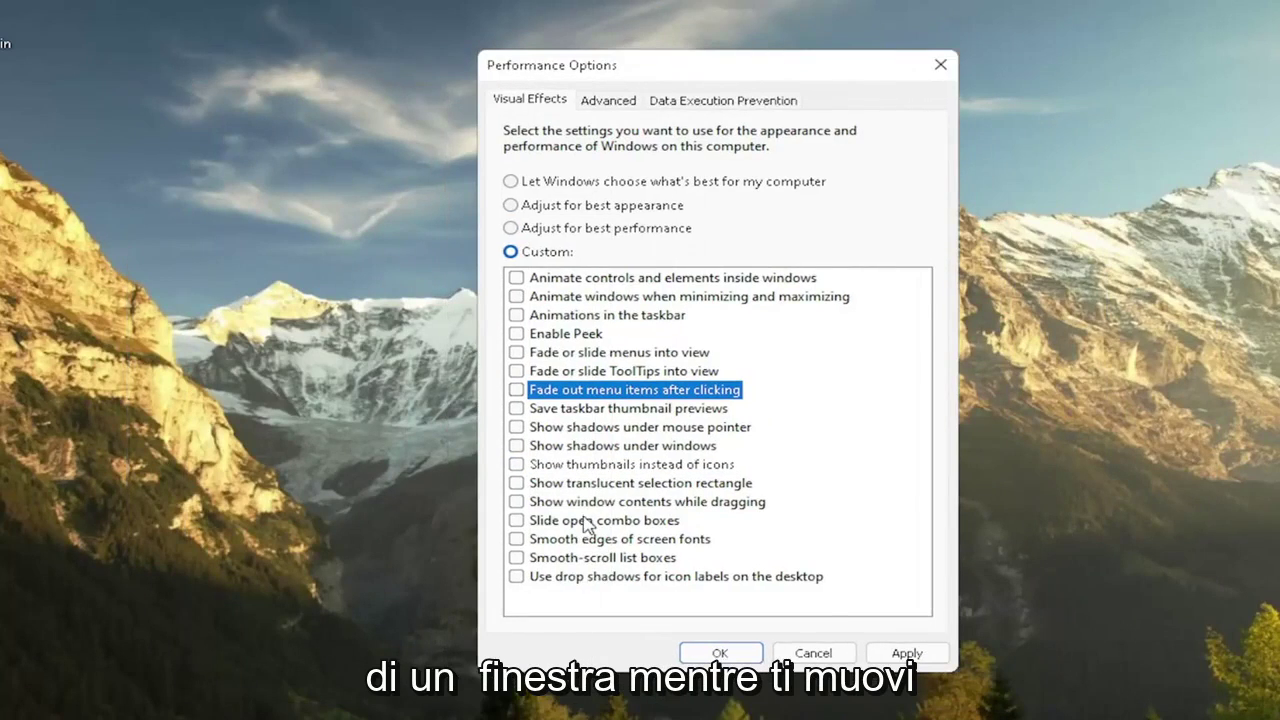
click(517, 503)
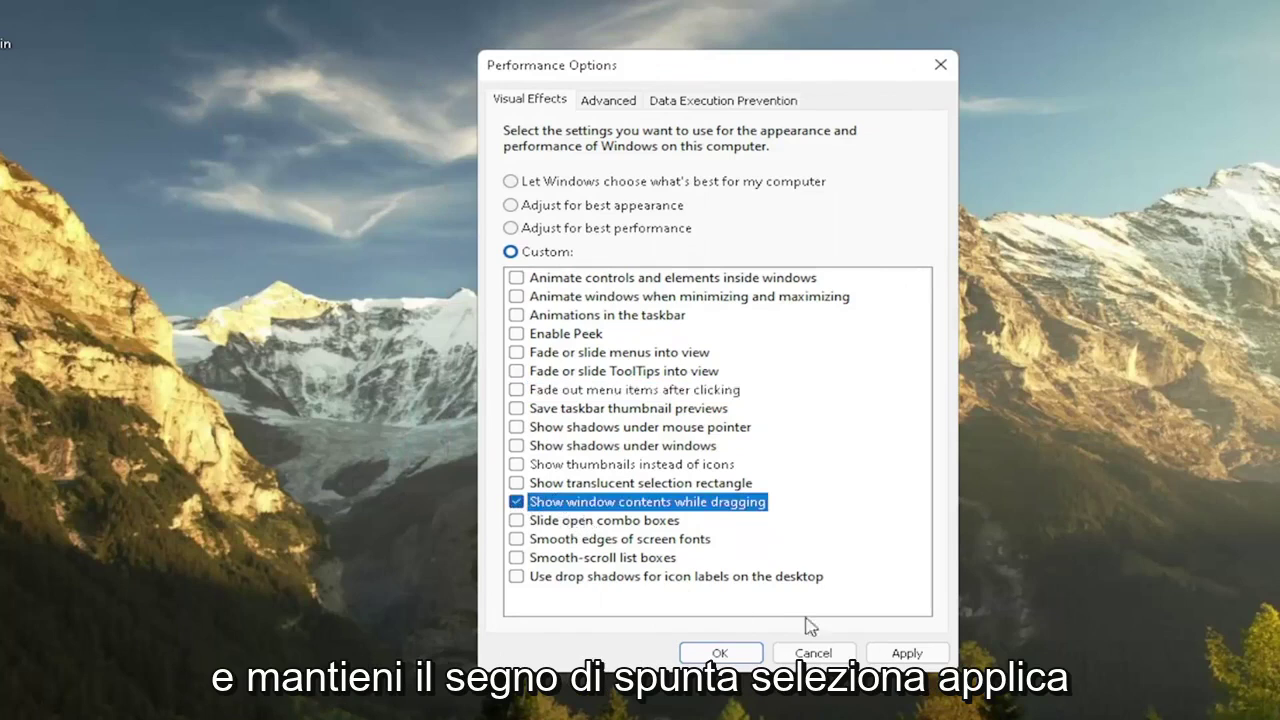
click(902, 655)
Step: Open Control Panel from a Windows search for 'control'
mouse_move(711, 77)
mouse_down()
mouse_move(837, 71)
mouse_move(714, 64)
mouse_up()
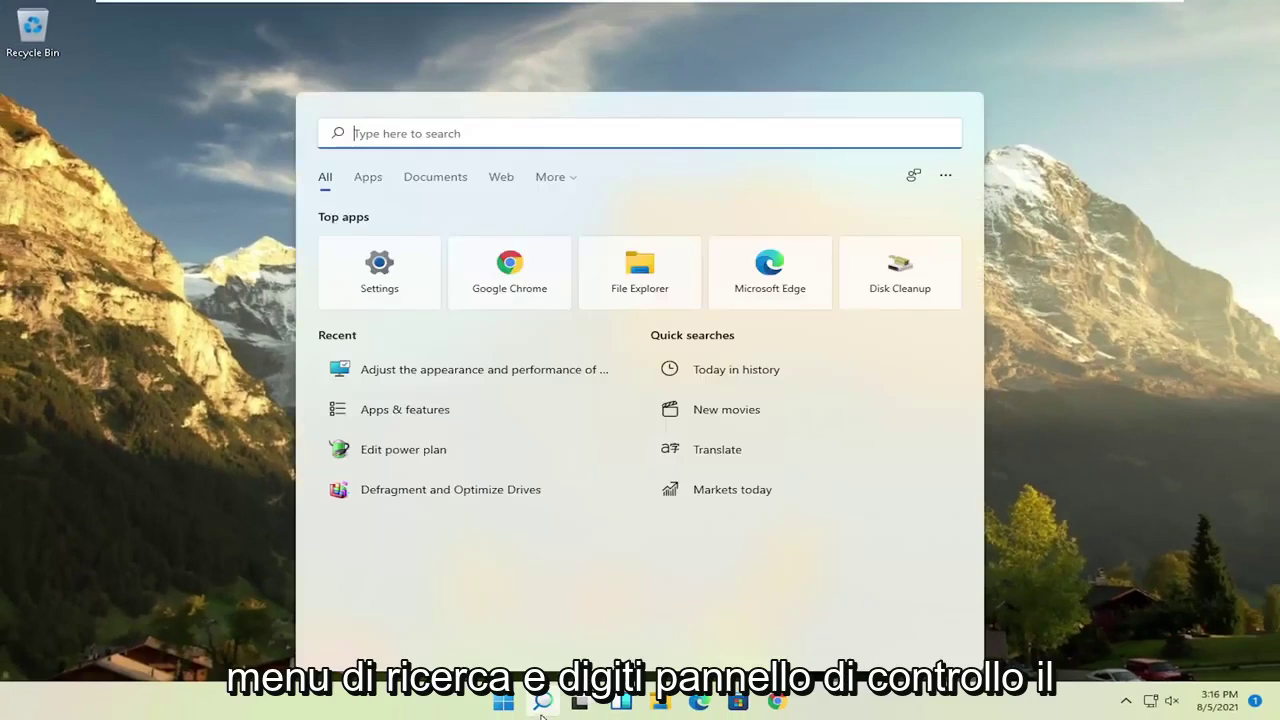
text(control)
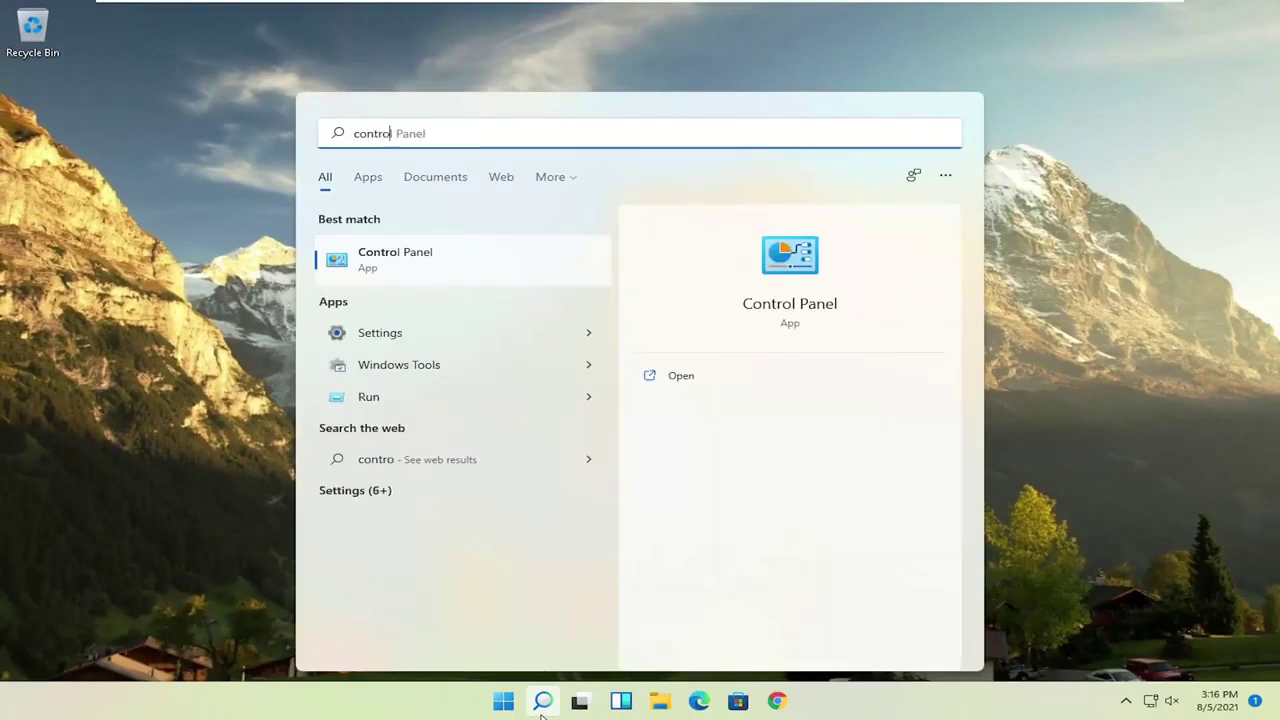
click(408, 266)
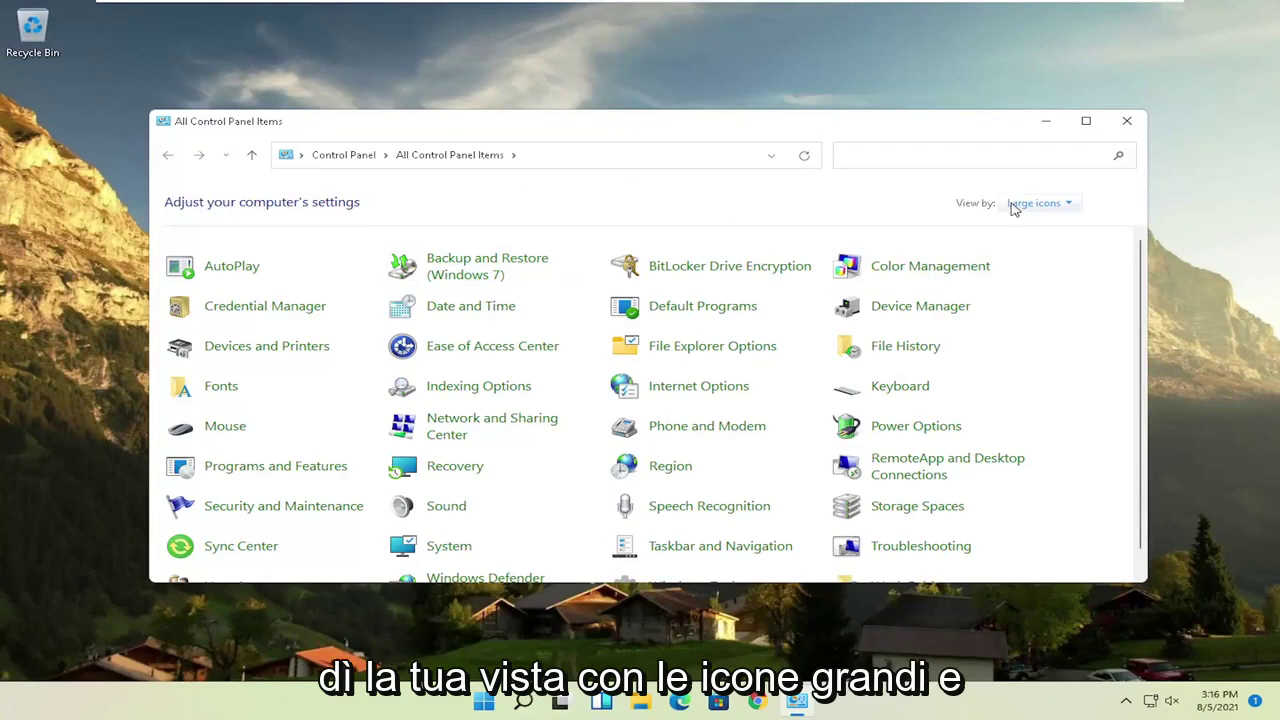
Step: View Control Panel as large icons and make High performance the active plan in Power Options
click(1030, 203)
click(1048, 248)
click(908, 432)
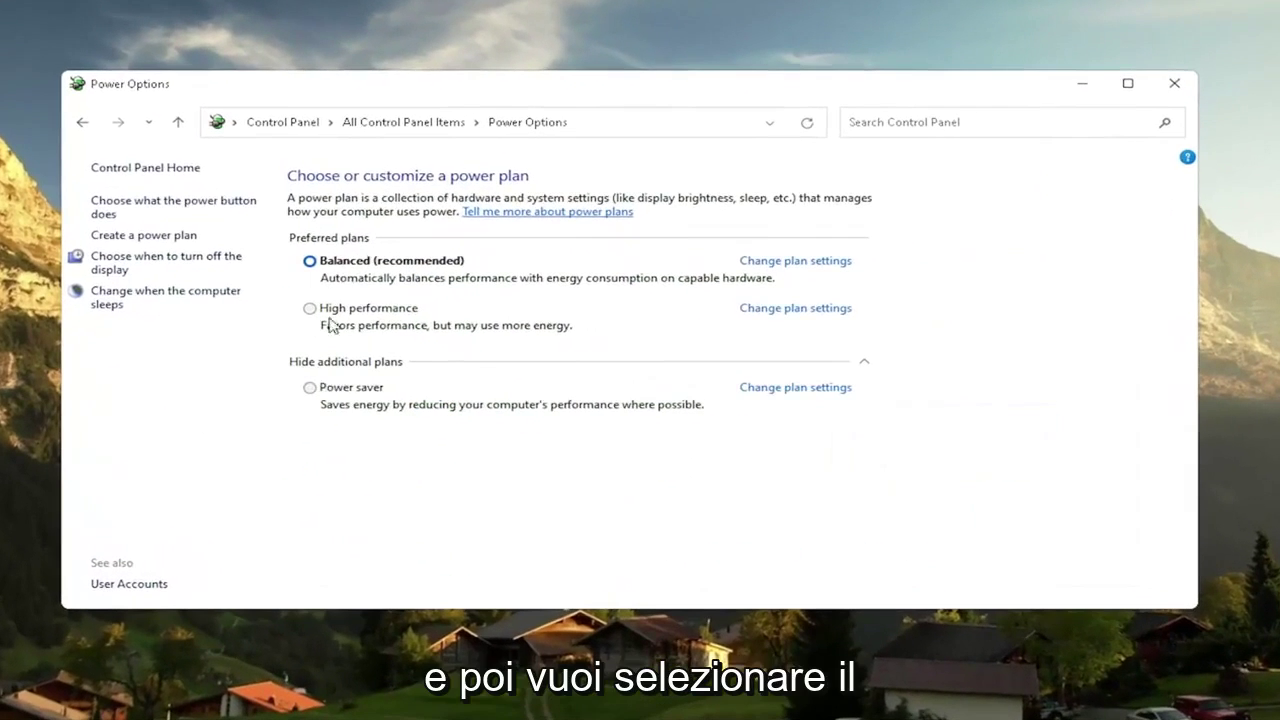
click(352, 361)
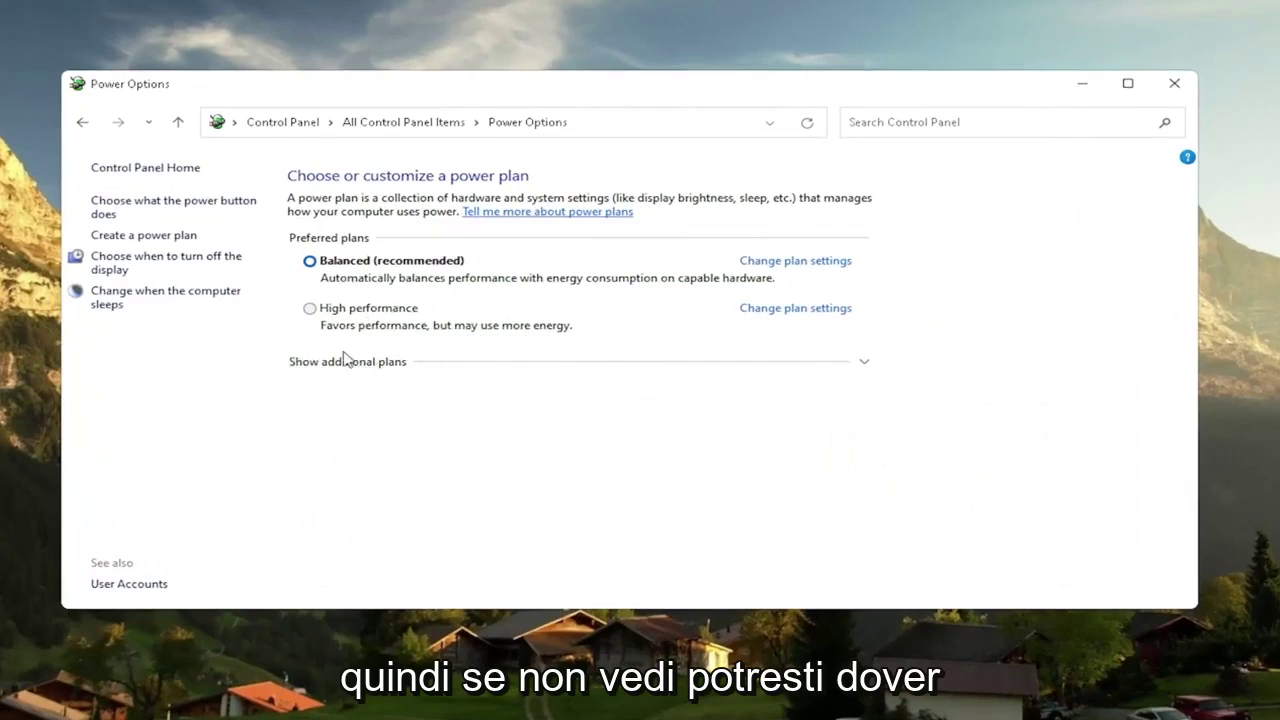
click(352, 365)
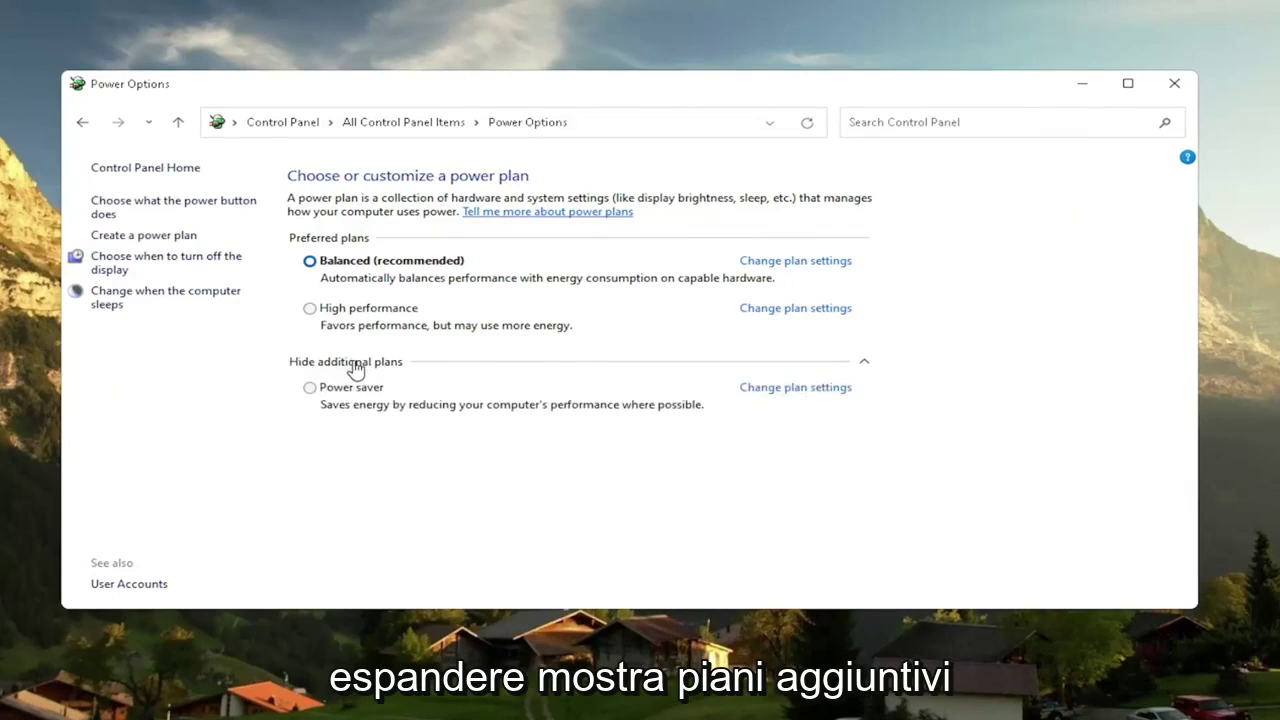
click(310, 308)
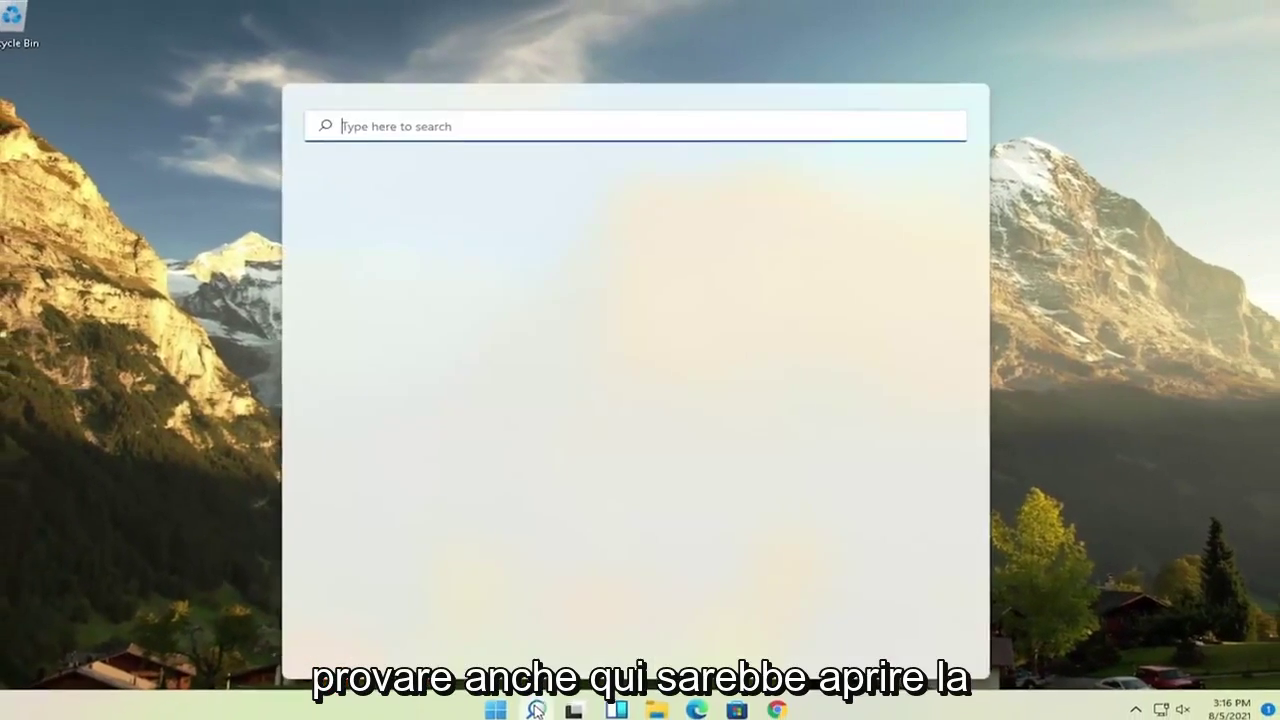
Step: Run Disk Cleanup on C: including system files and permanently delete the checked files
text(disk clean)
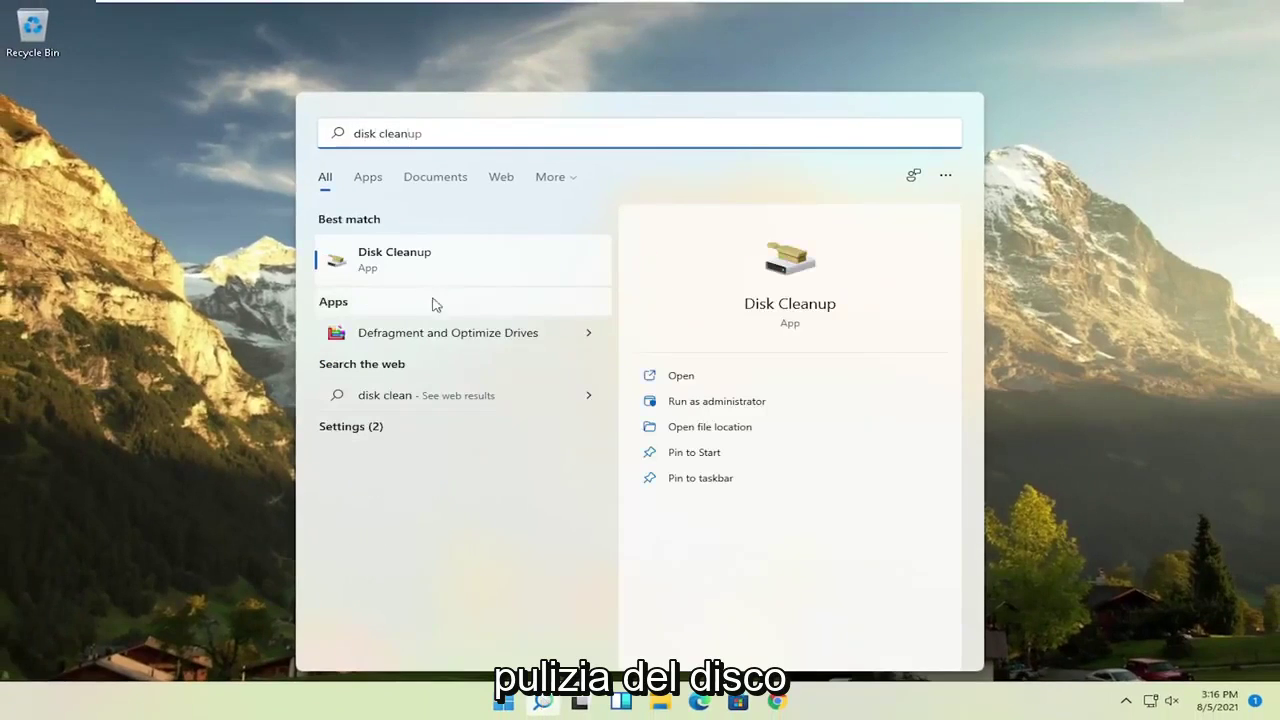
click(405, 262)
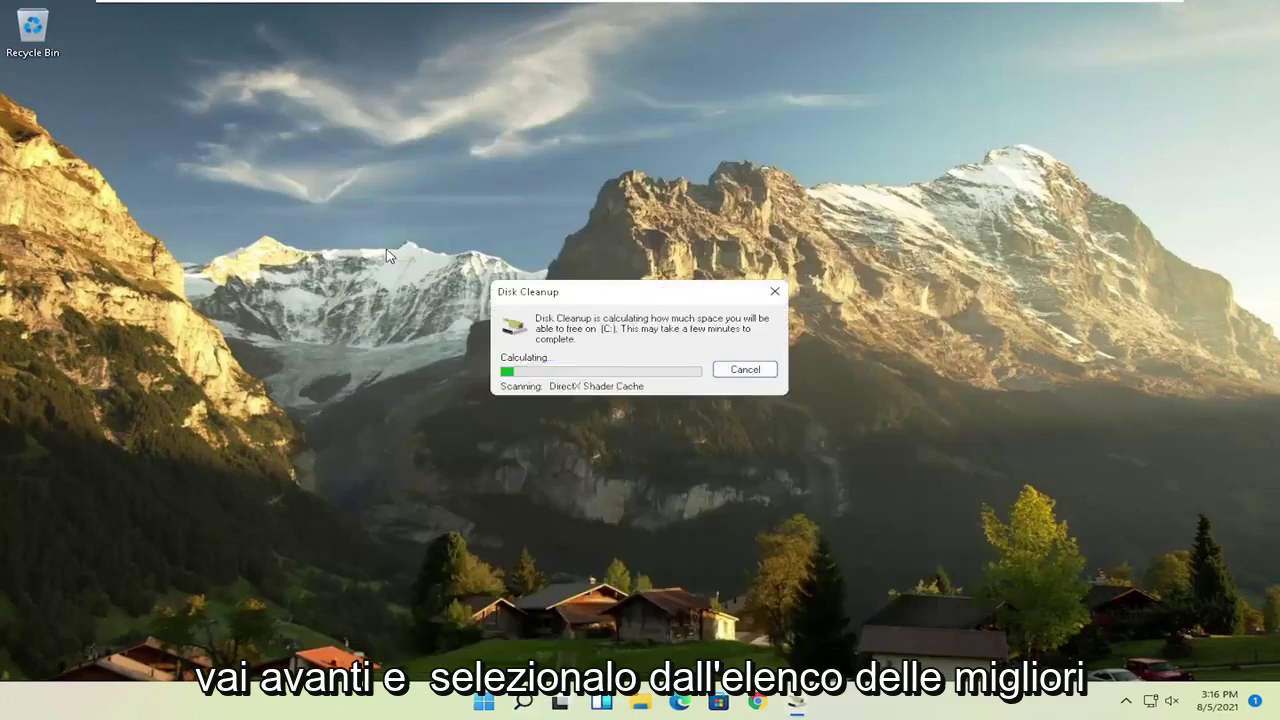
drag(323, 118, 598, 146)
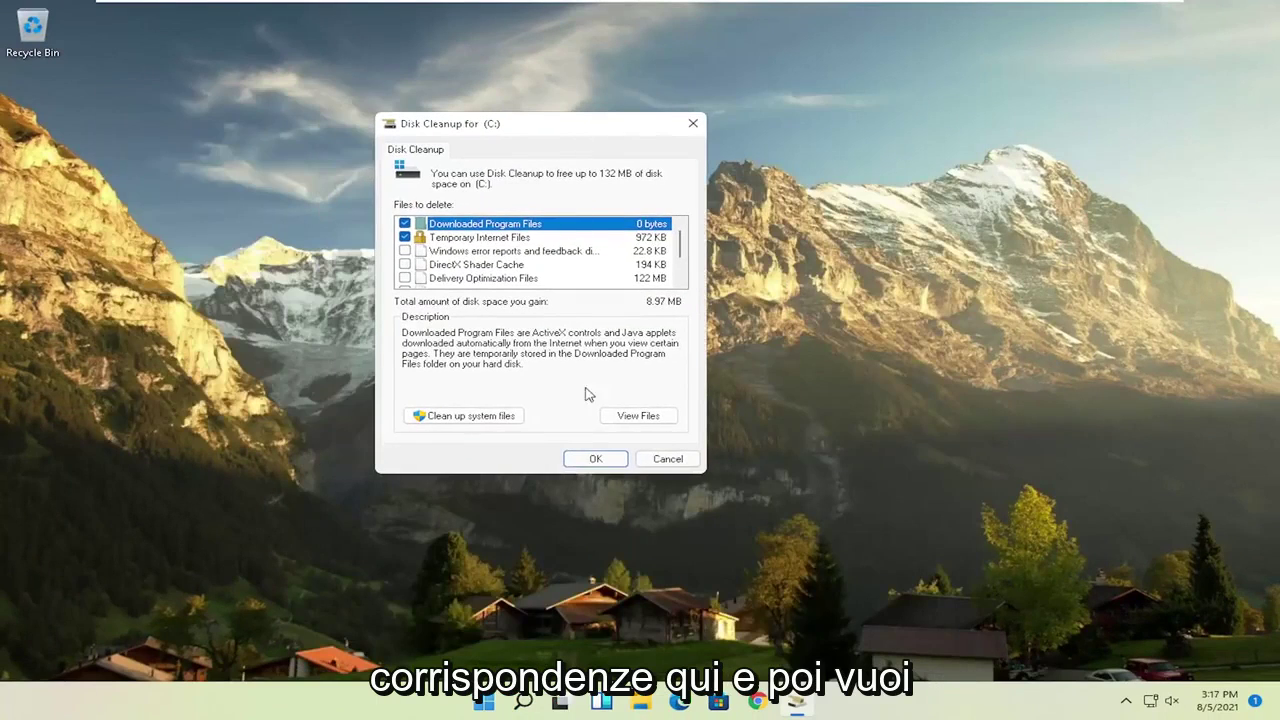
click(458, 417)
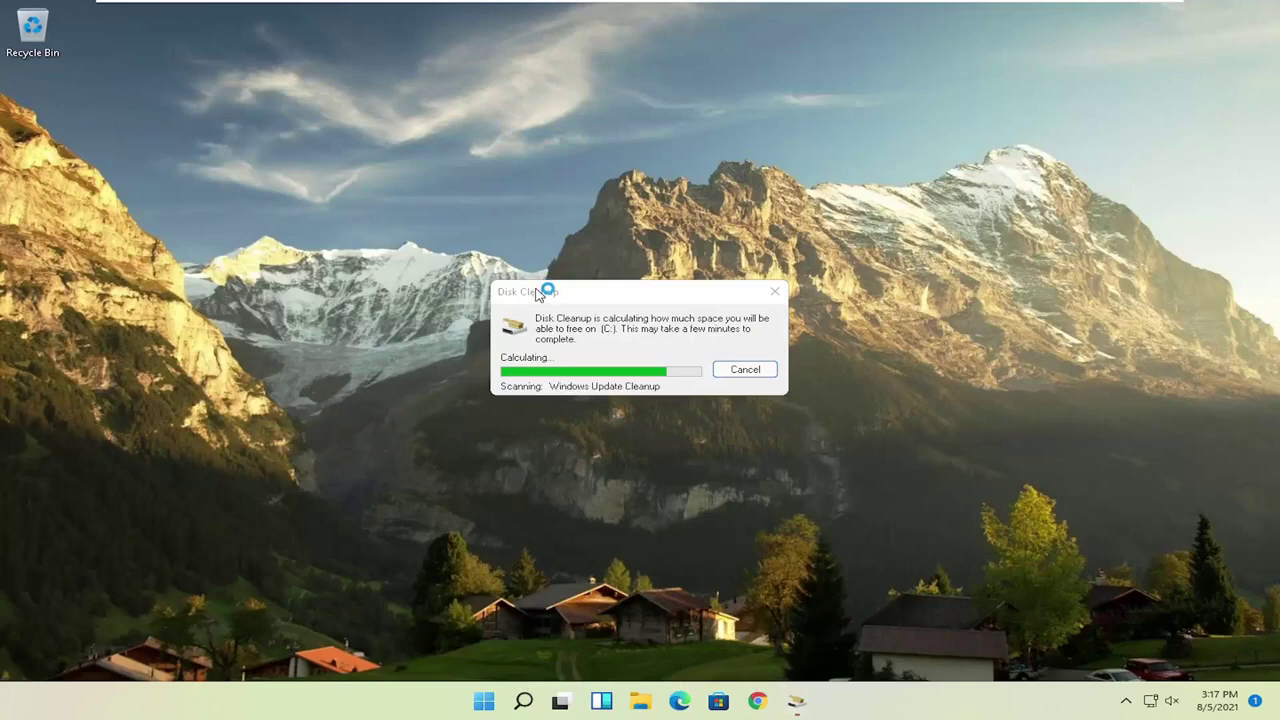
drag(317, 131, 590, 135)
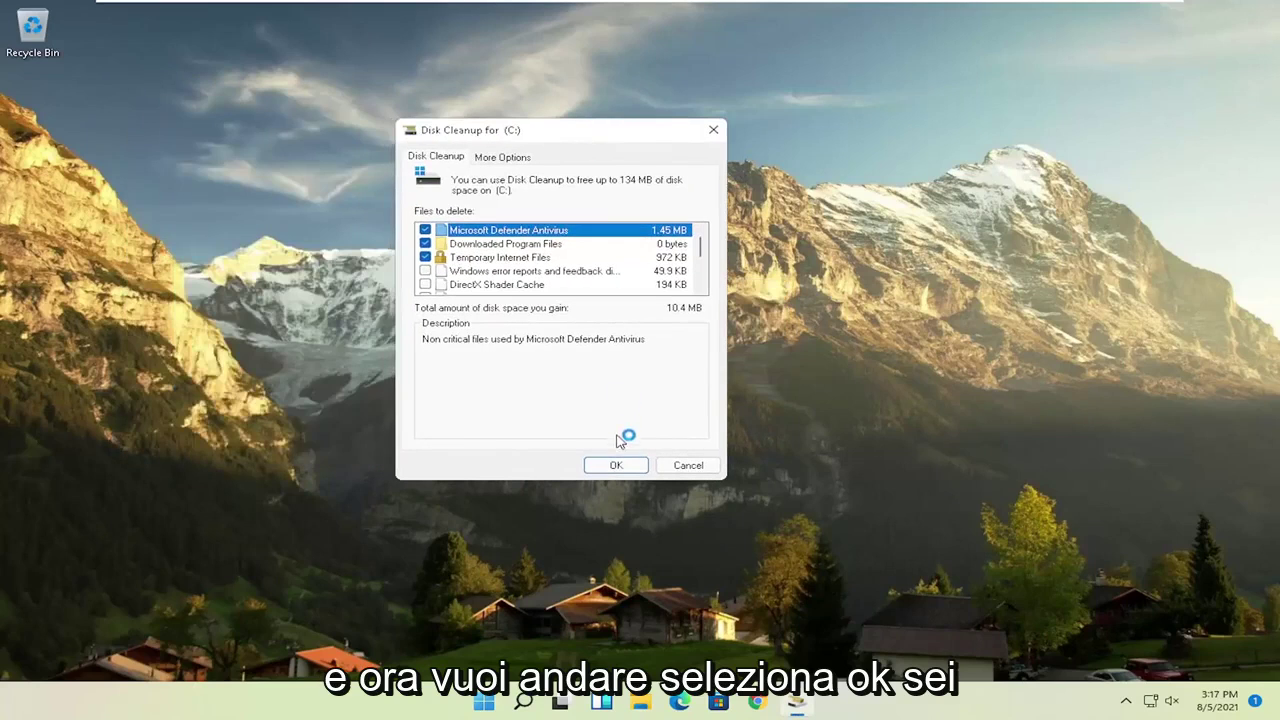
click(615, 465)
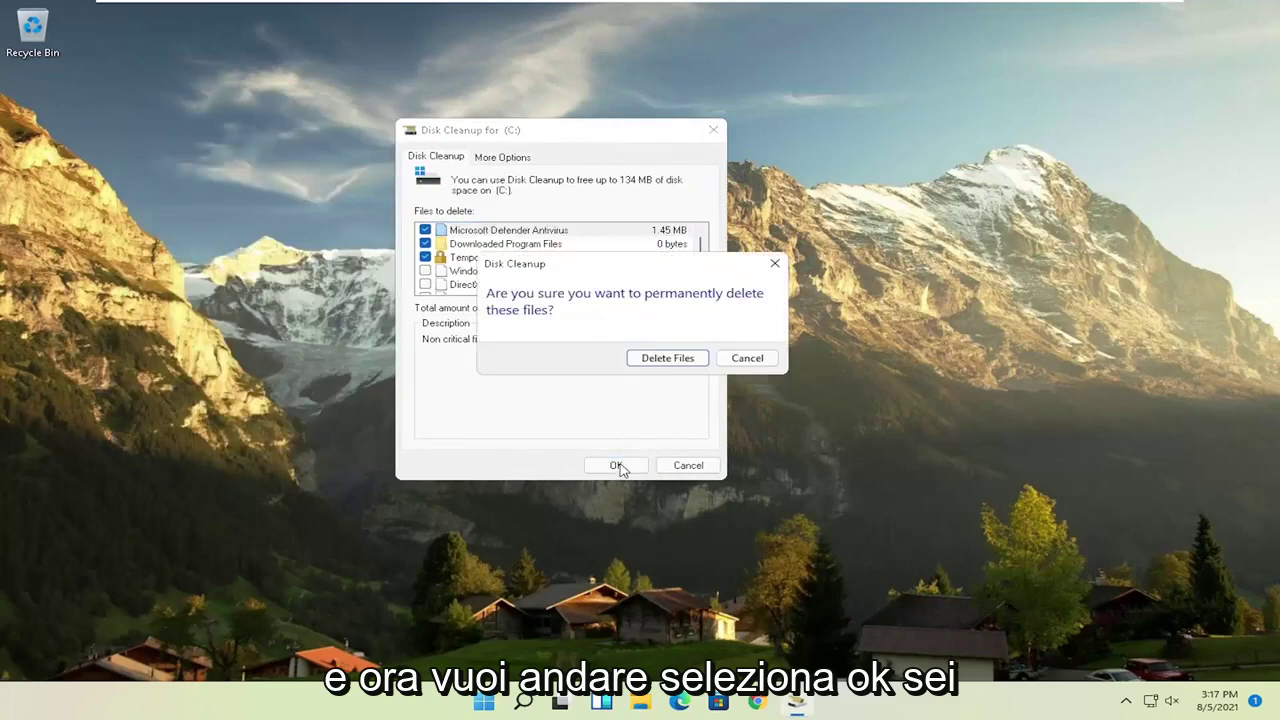
click(668, 358)
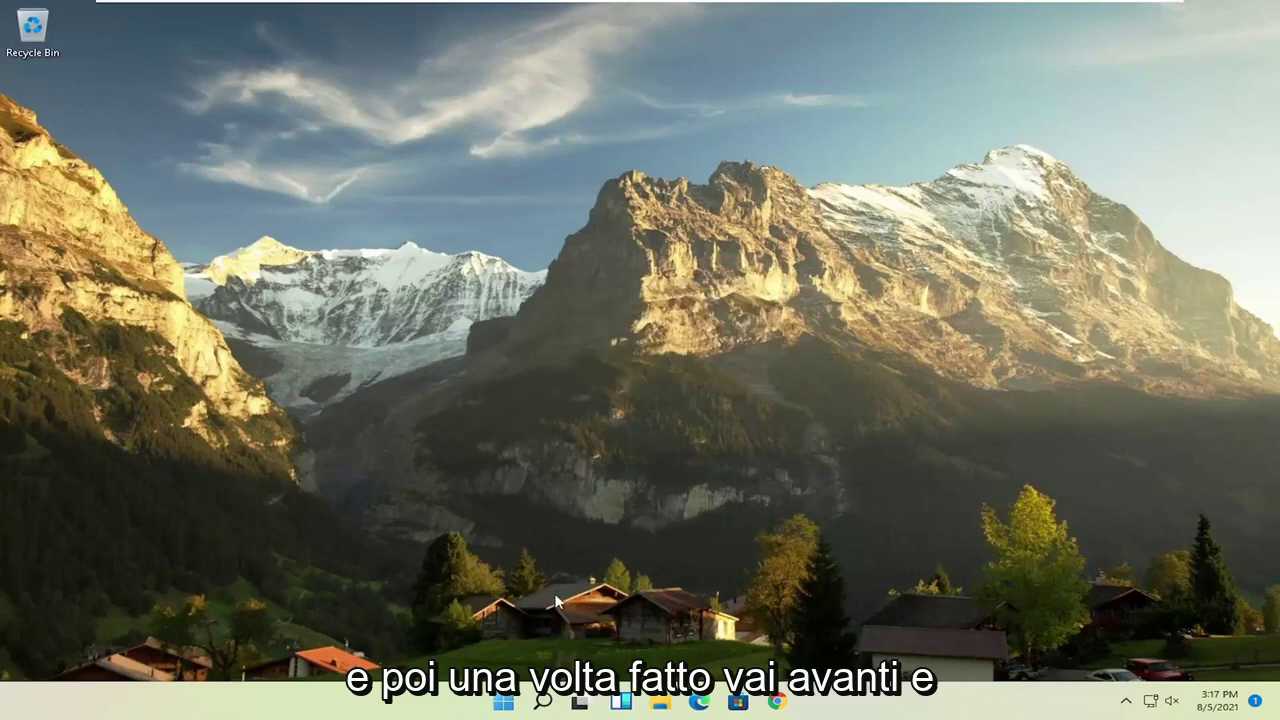
Step: Open Defragment and Optimize Drives via 'defrag', optimize drive (C:) to 0% fragmented, and close it
click(543, 701)
text(disk)
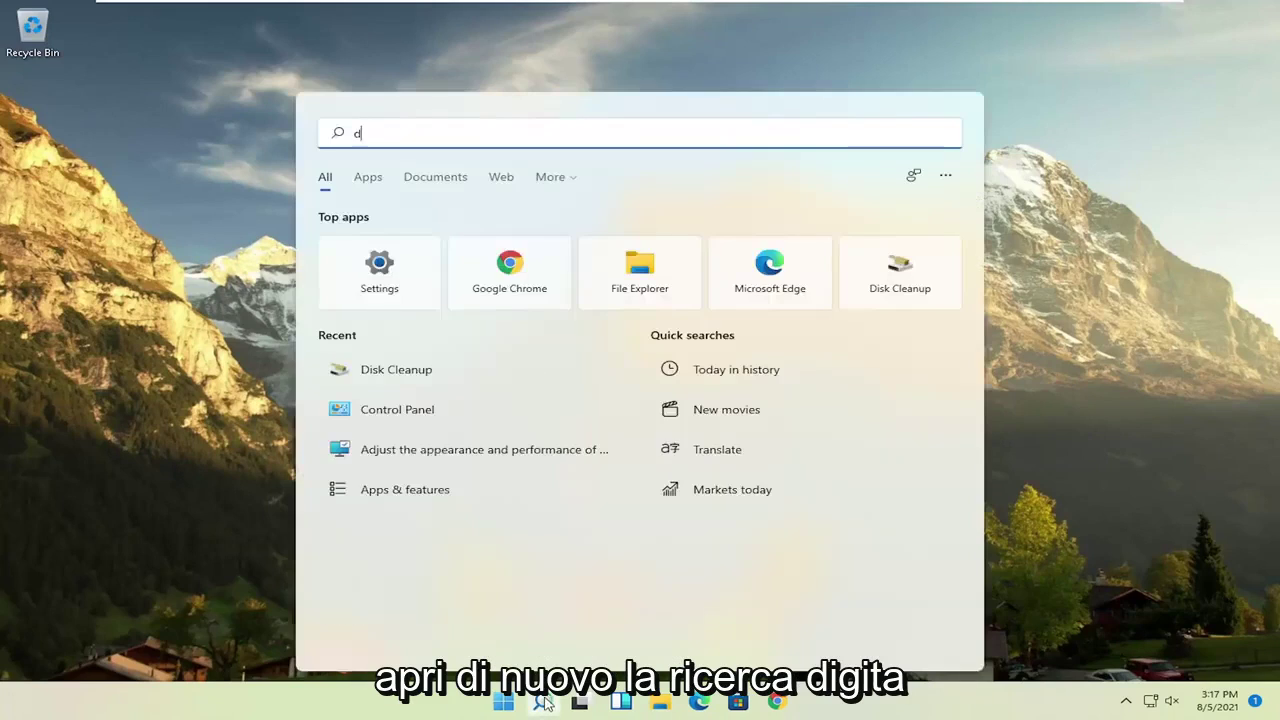
key(BackSpace)
key(BackSpace)
key(BackSpace)
key(BackSpace)
text(defrag)
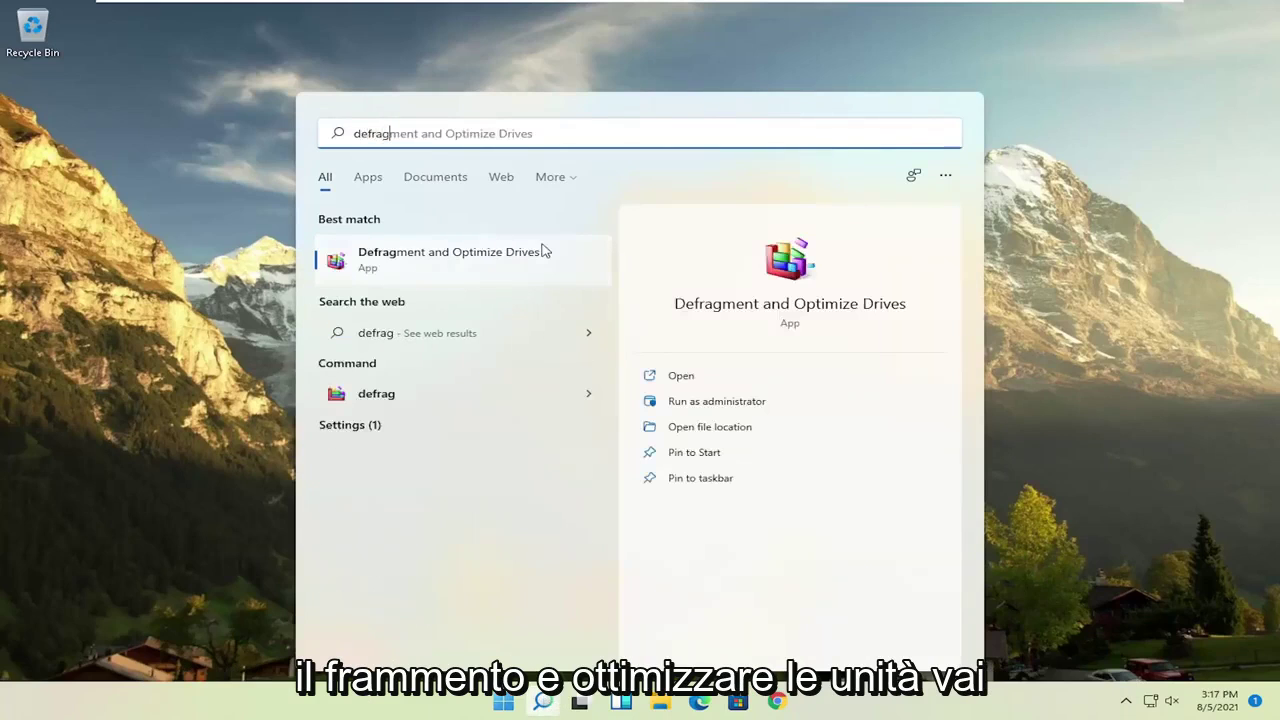
click(466, 266)
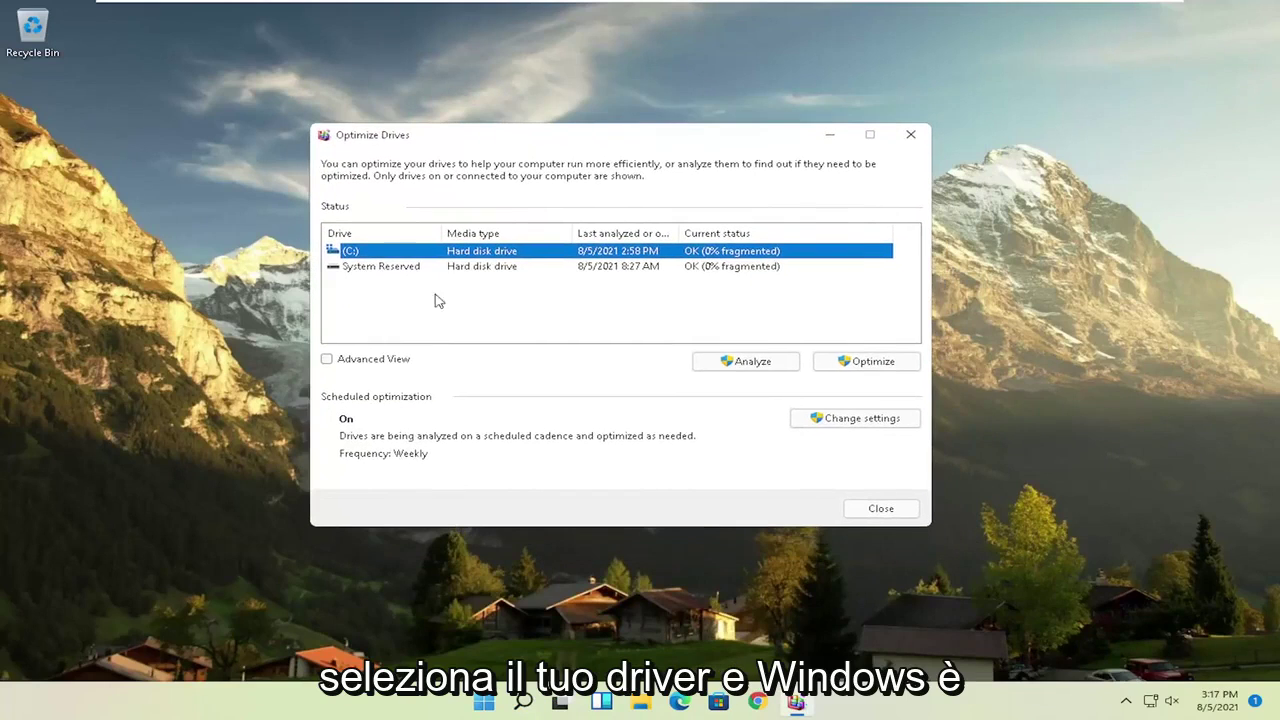
click(362, 267)
click(363, 251)
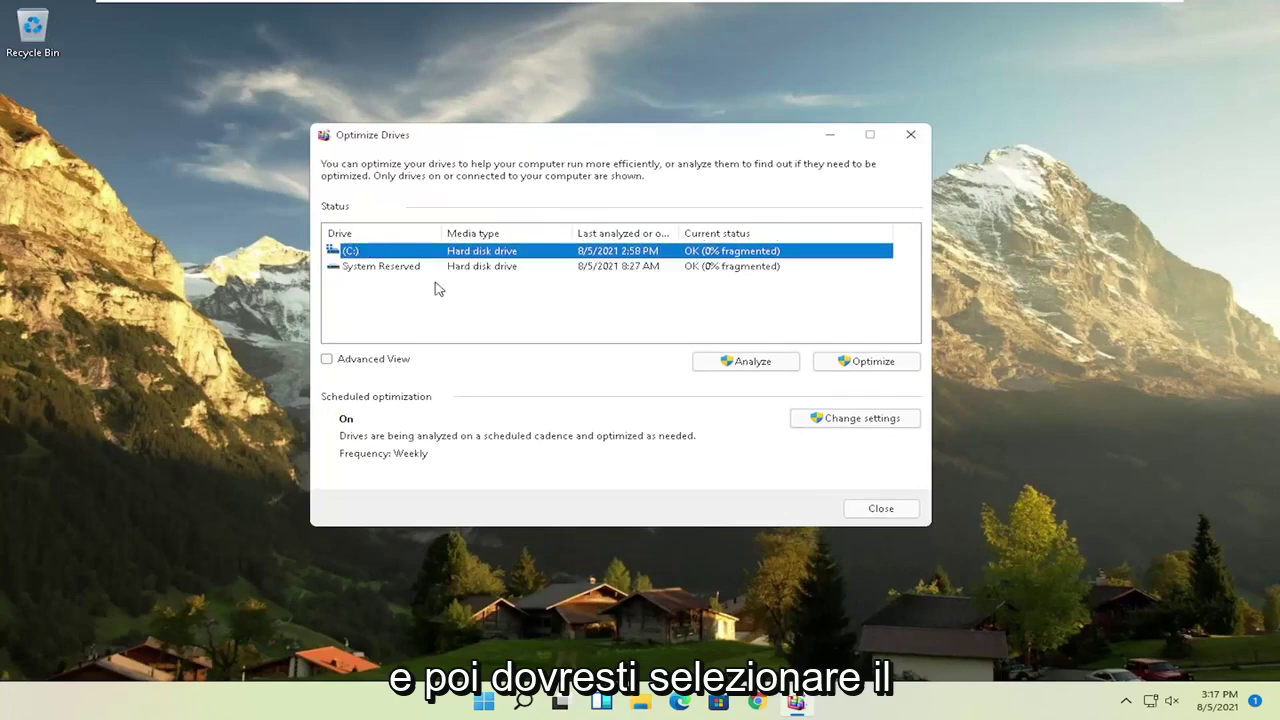
click(867, 362)
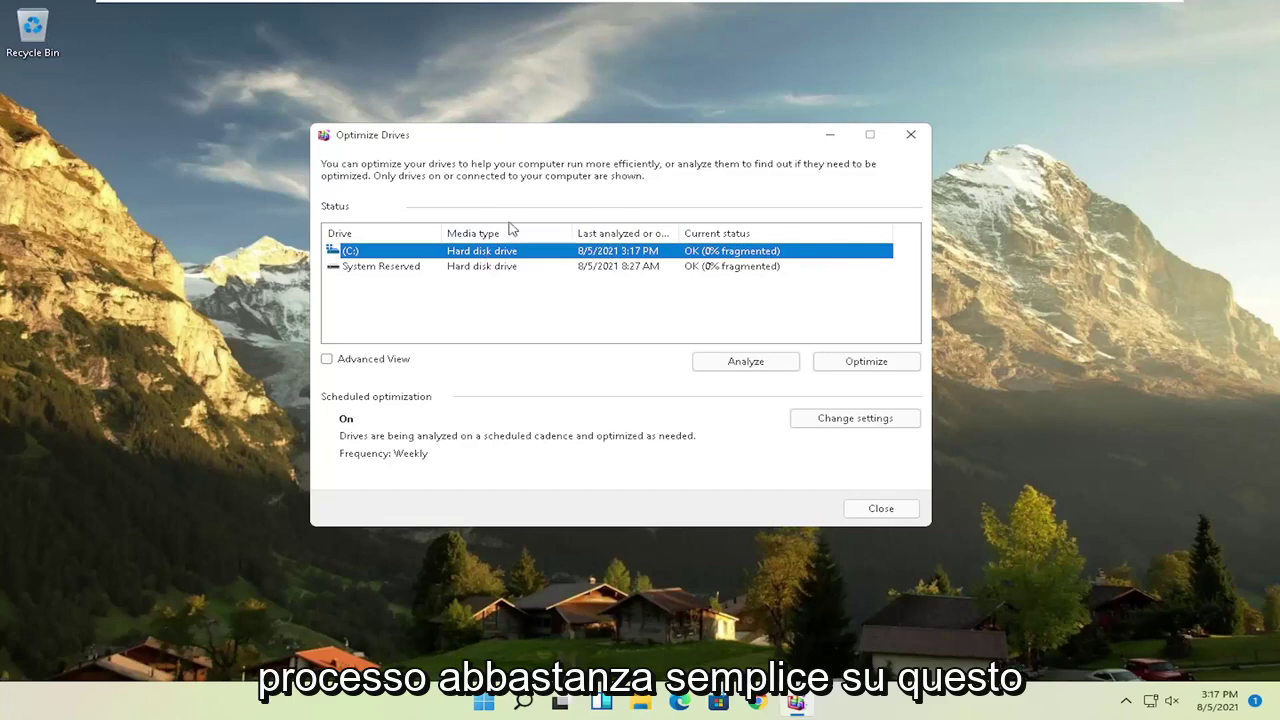
click(905, 137)
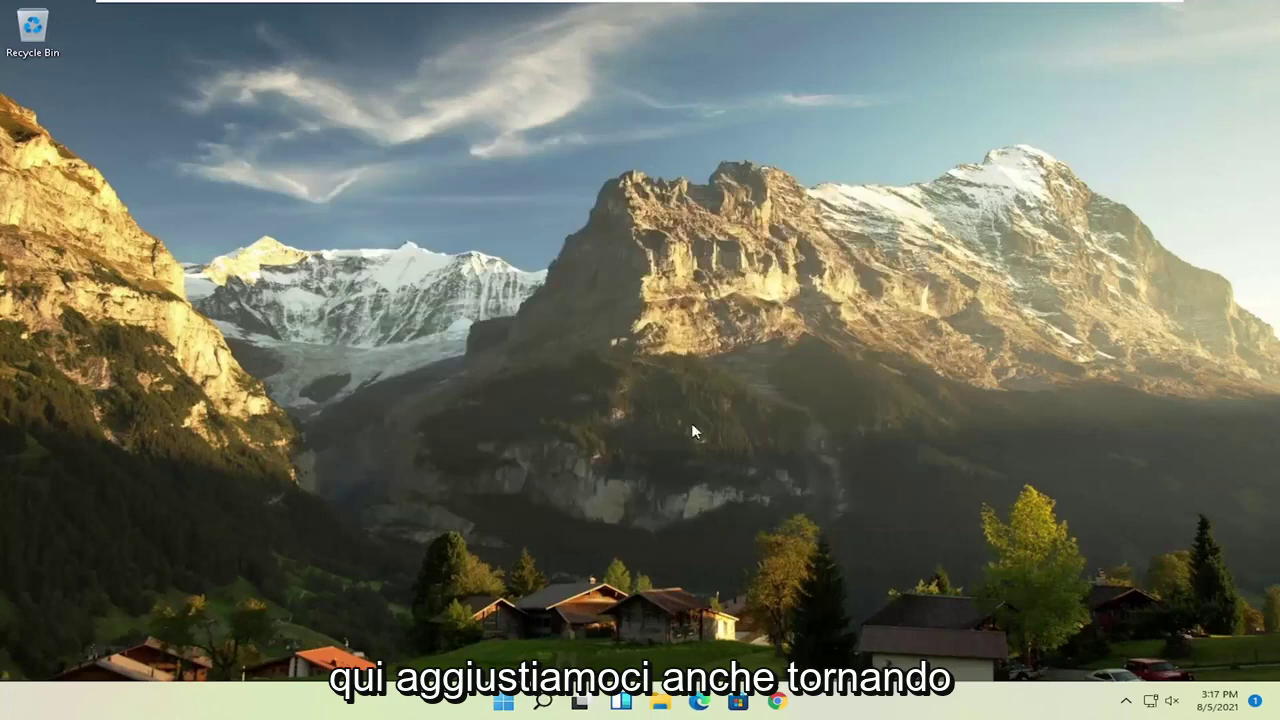
Step: Launch Command Prompt as administrator from a 'cmd' search and type the sfc /scannow command
click(543, 701)
text(cmd)
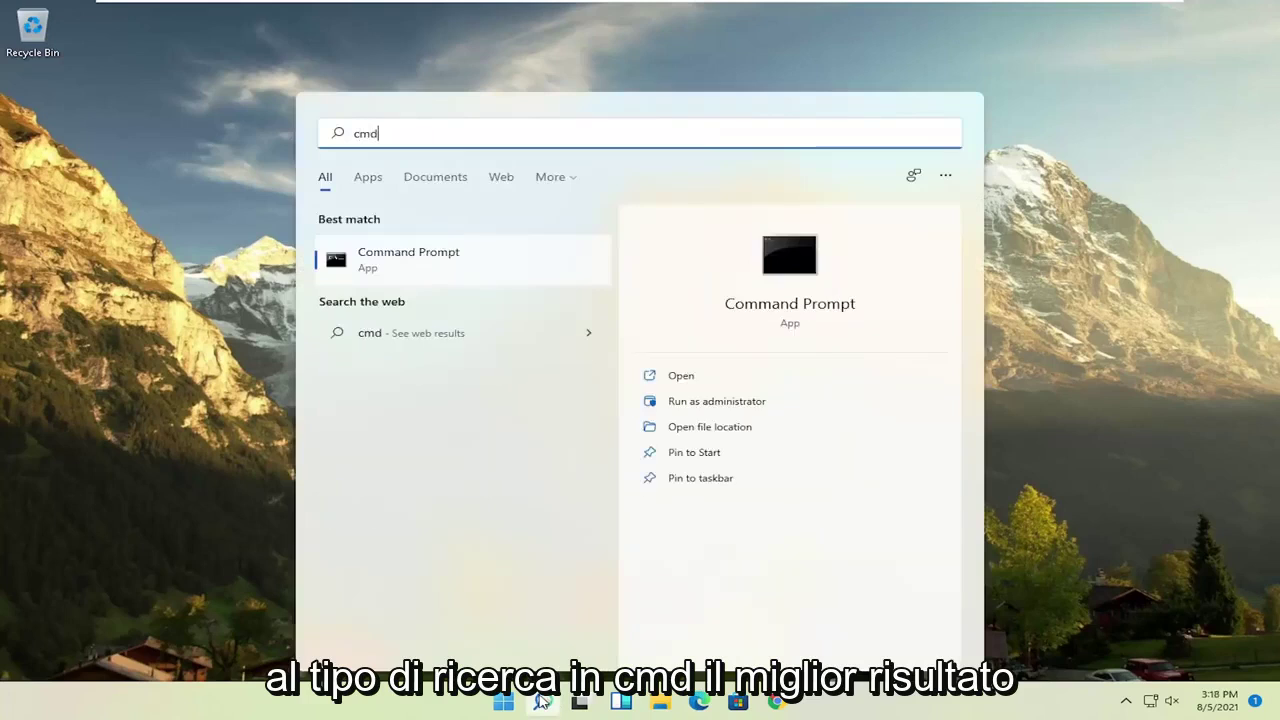
right_click(405, 258)
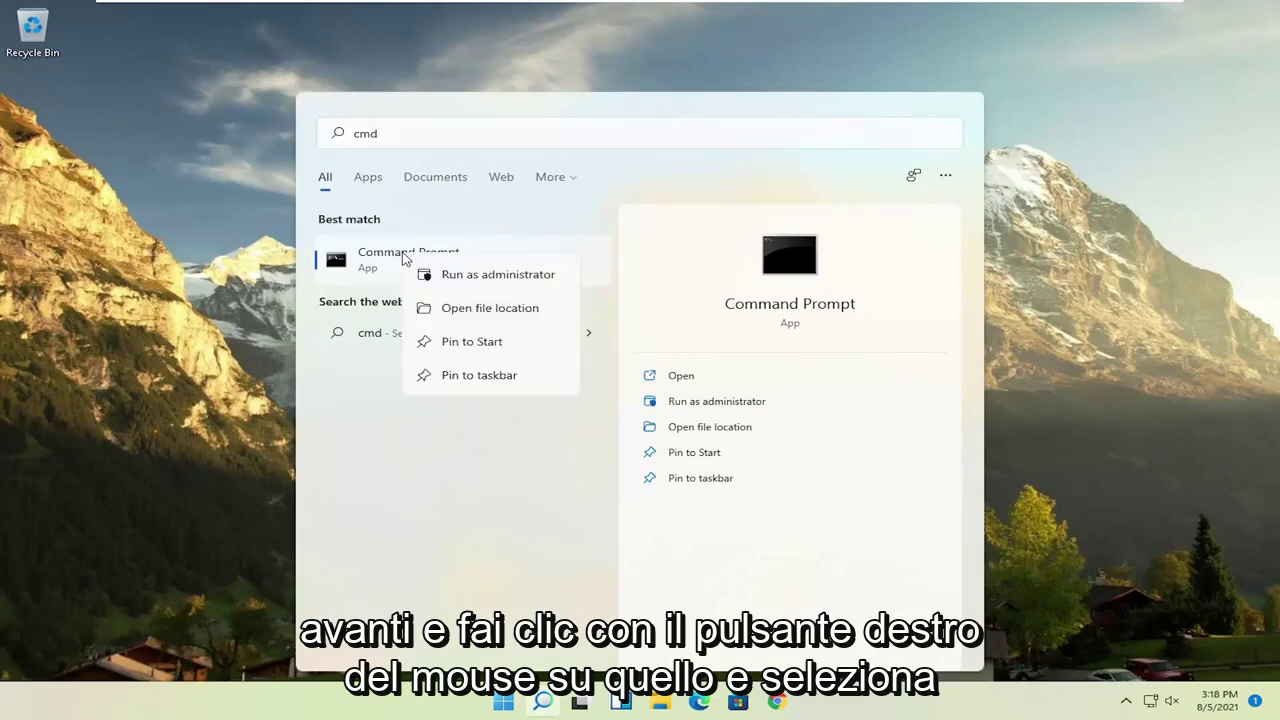
click(477, 277)
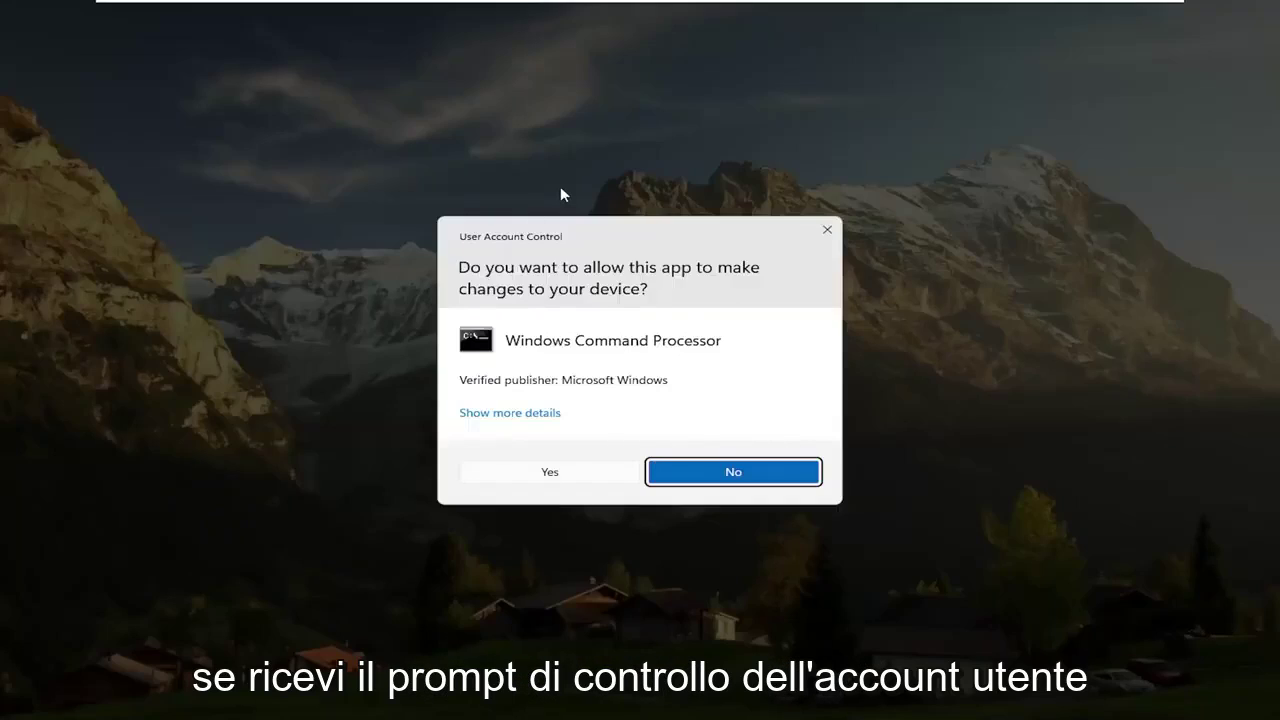
click(553, 471)
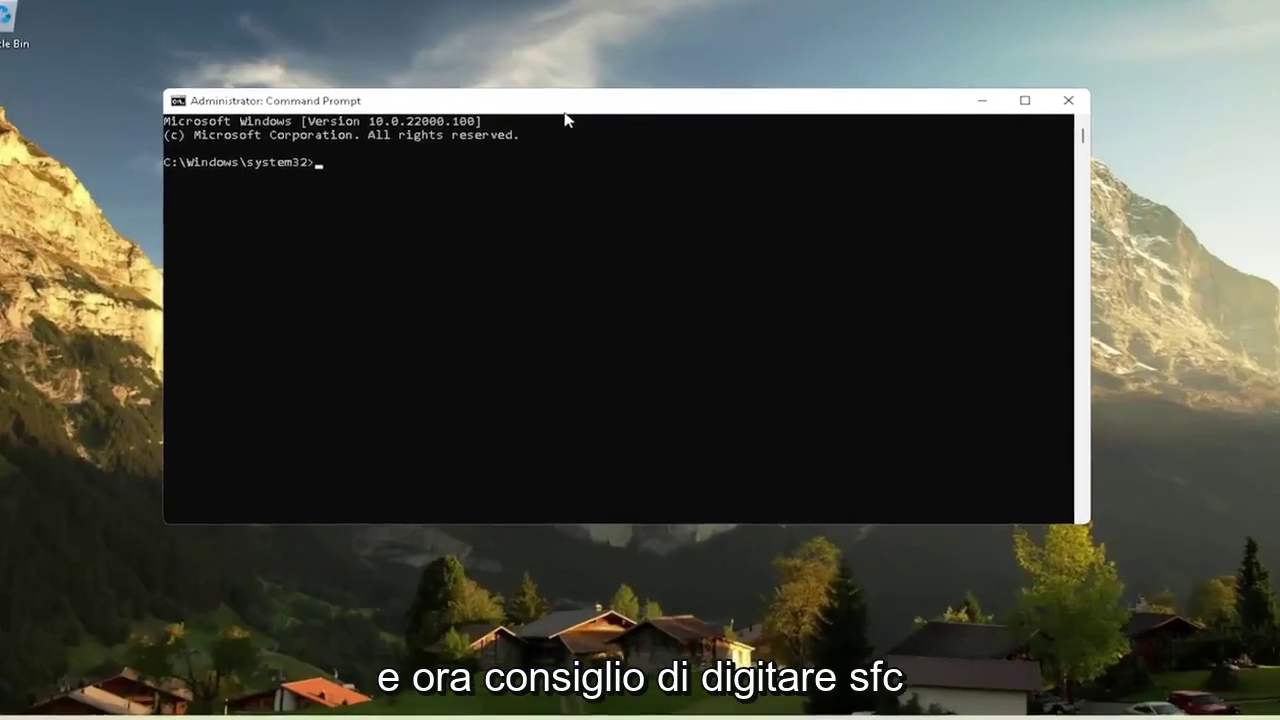
text(sfc)
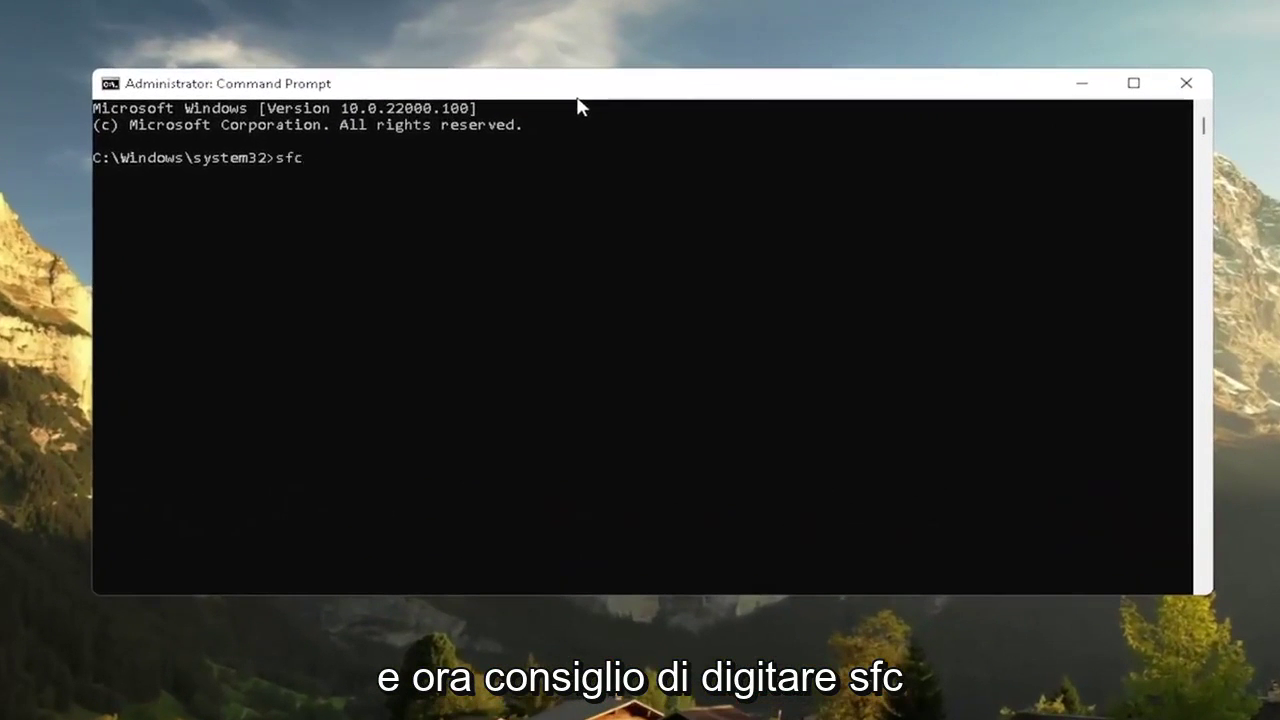
text( /s)
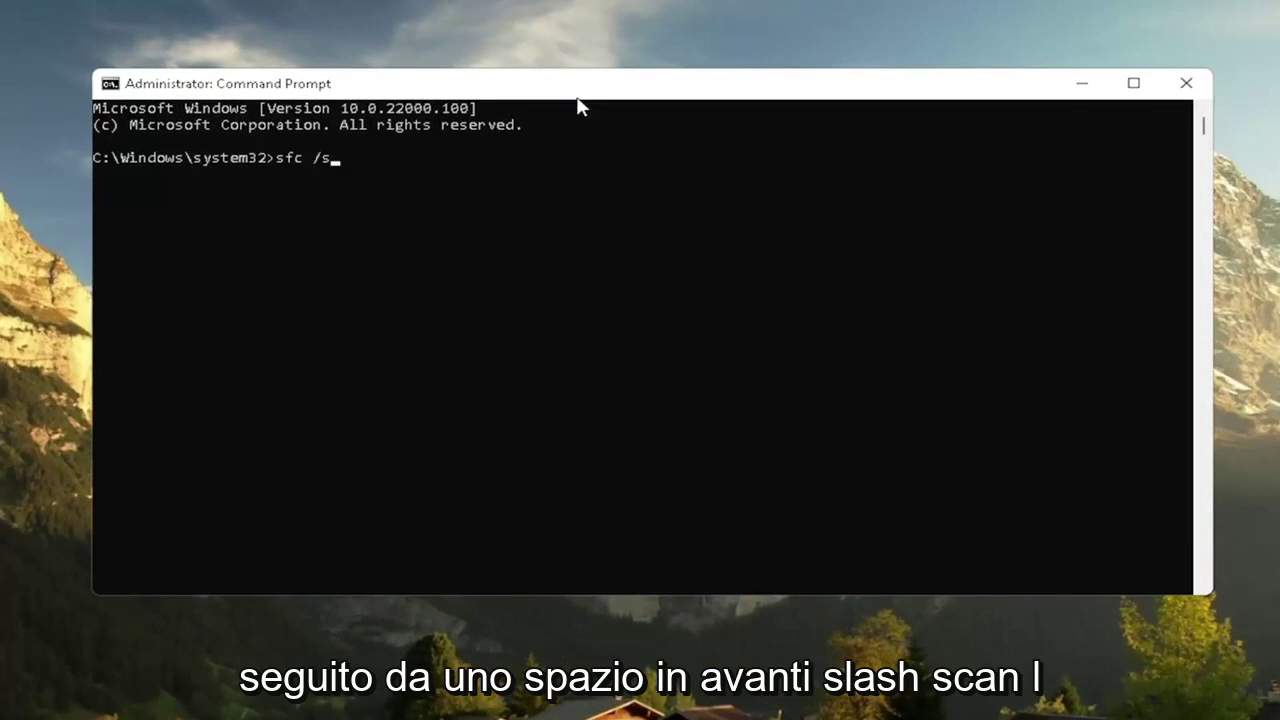
text(cannow)
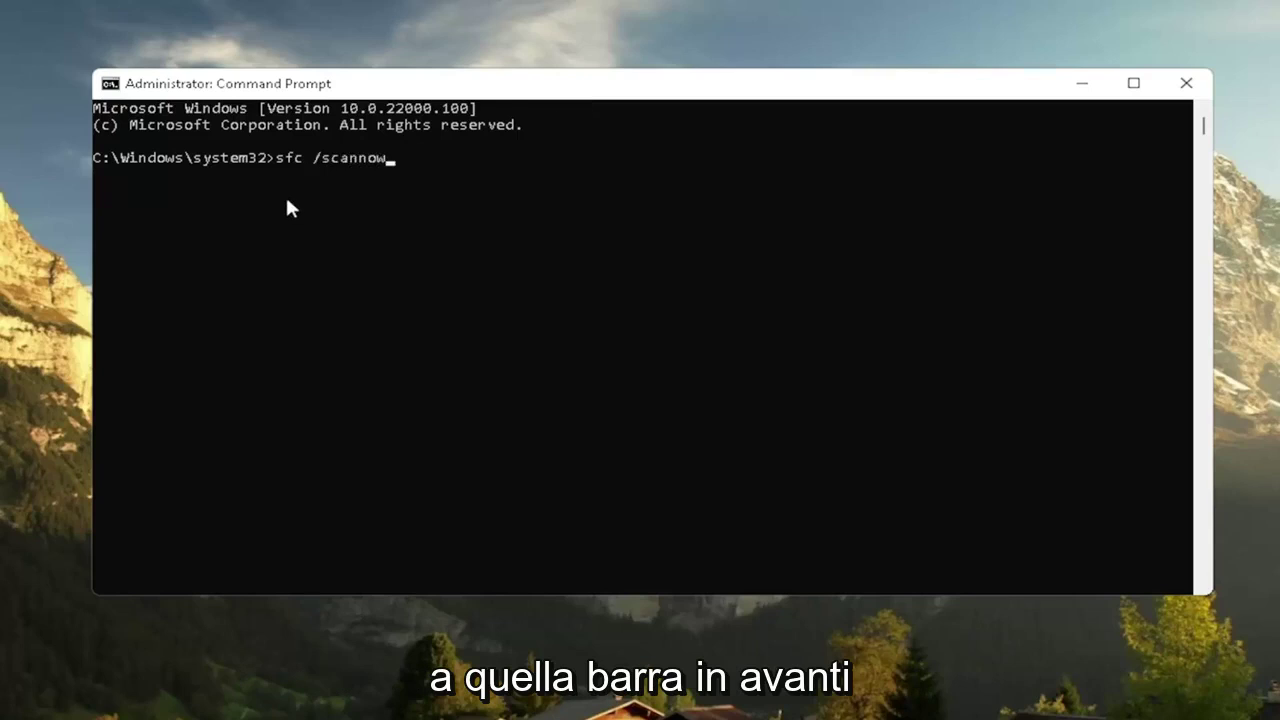
Step: Run sfc /scannow and let it reach 100% with no integrity violations found
key(Return)
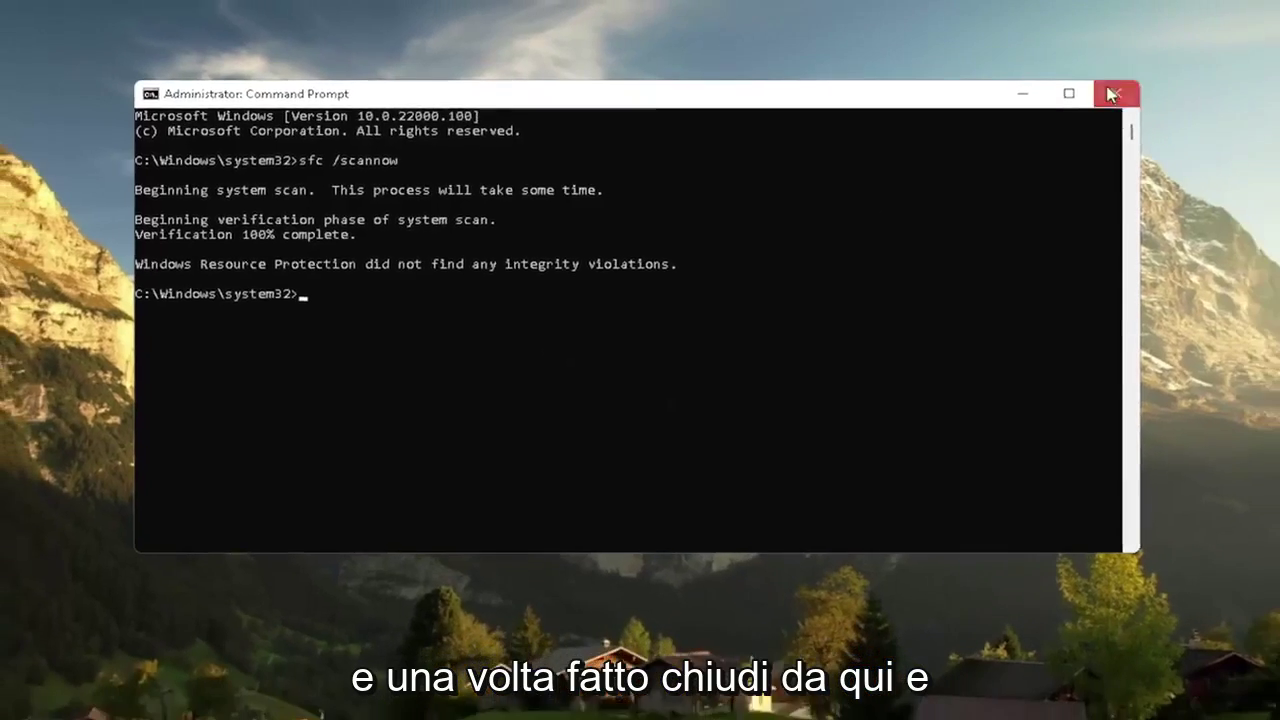
Step: Close Command Prompt and bring up the Start button's quick-link menu to restart
click(1110, 94)
right_click(503, 700)
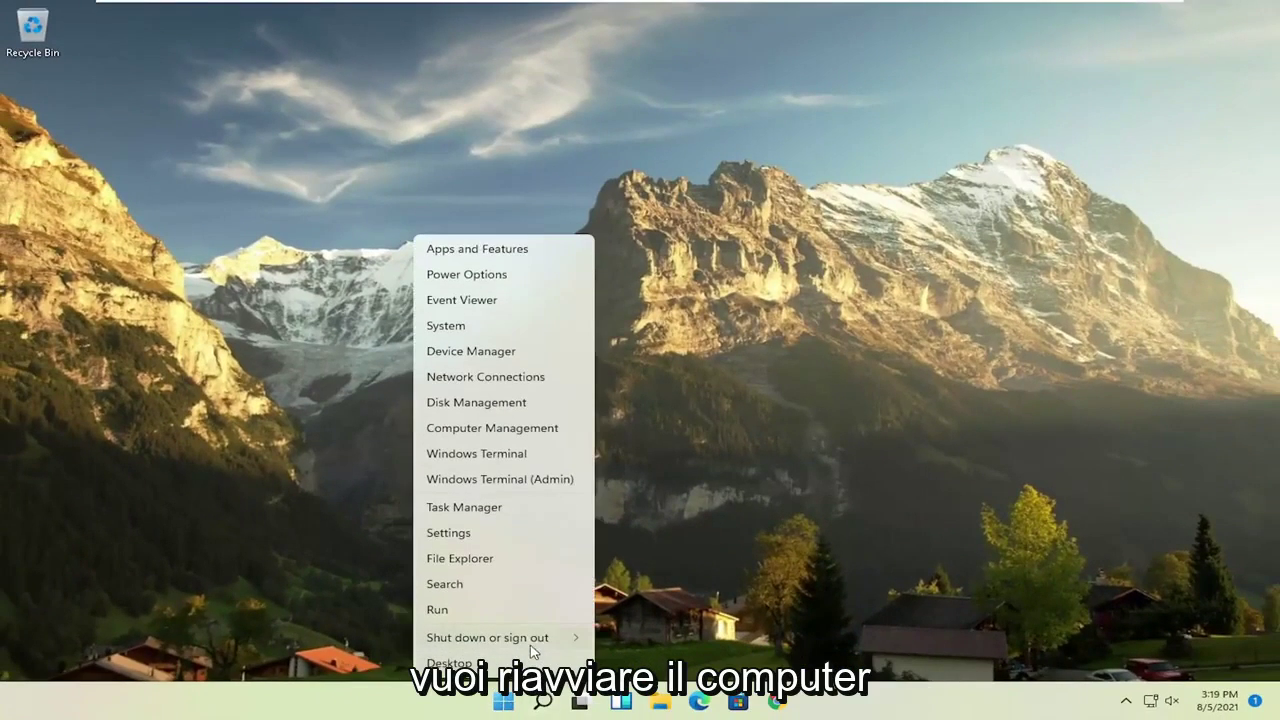